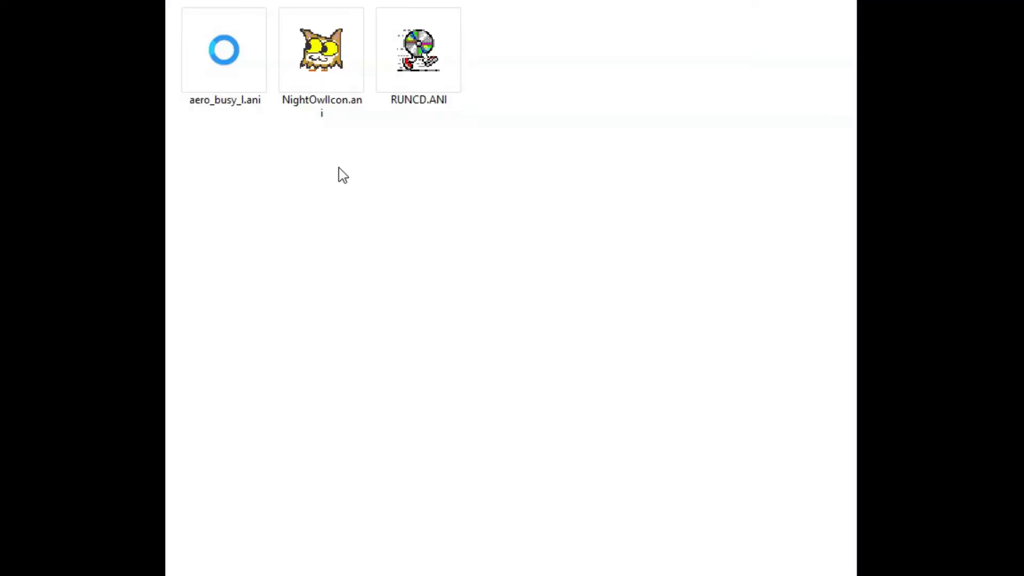
Open the animated cursor file, view the frames of the runcd cursor and return to its cursor properties
{"action": "double_click", "coordinate": [235, 70]}
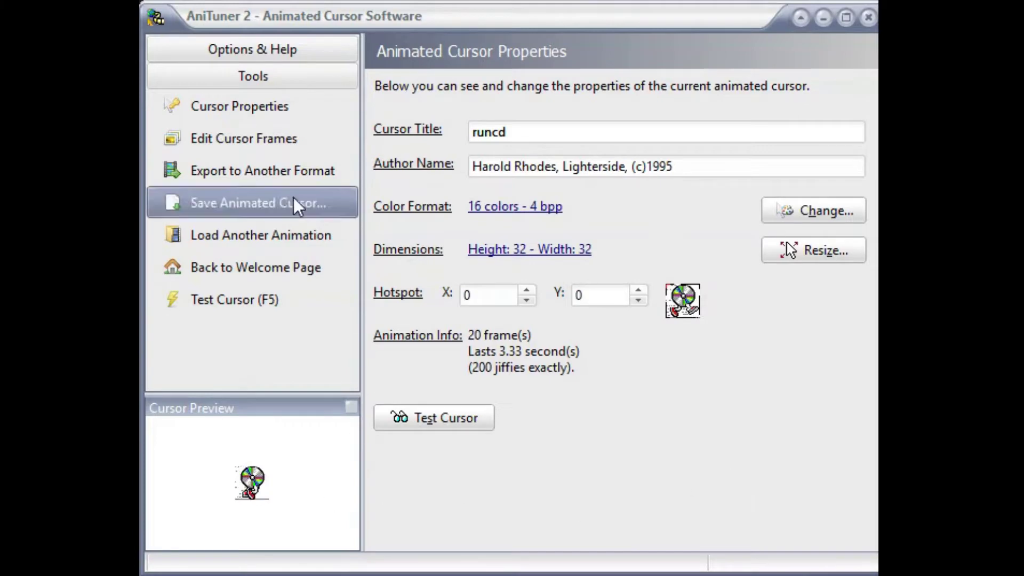
{"action": "left_click", "coordinate": [278, 136]}
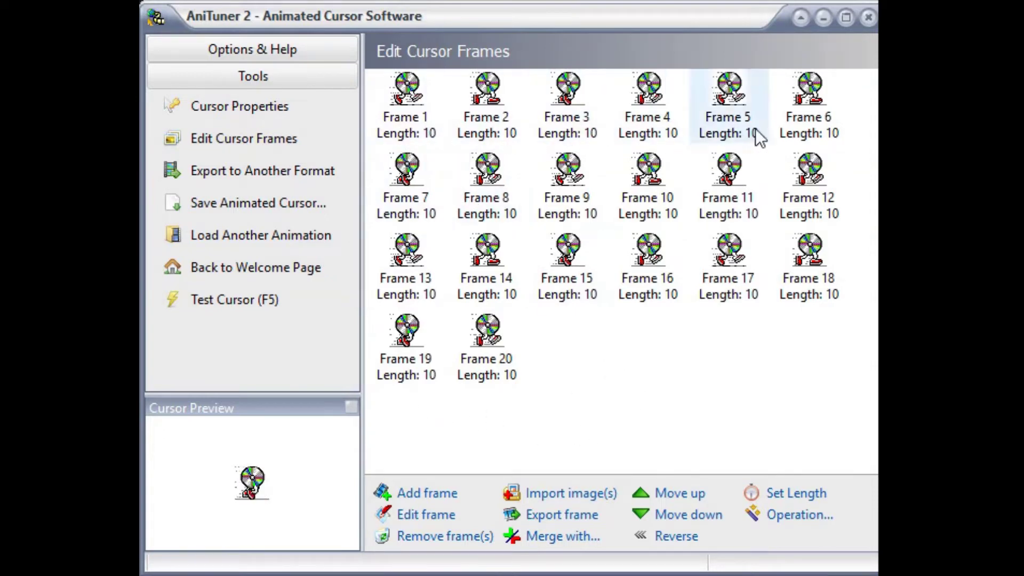
{"action": "left_click", "coordinate": [239, 106]}
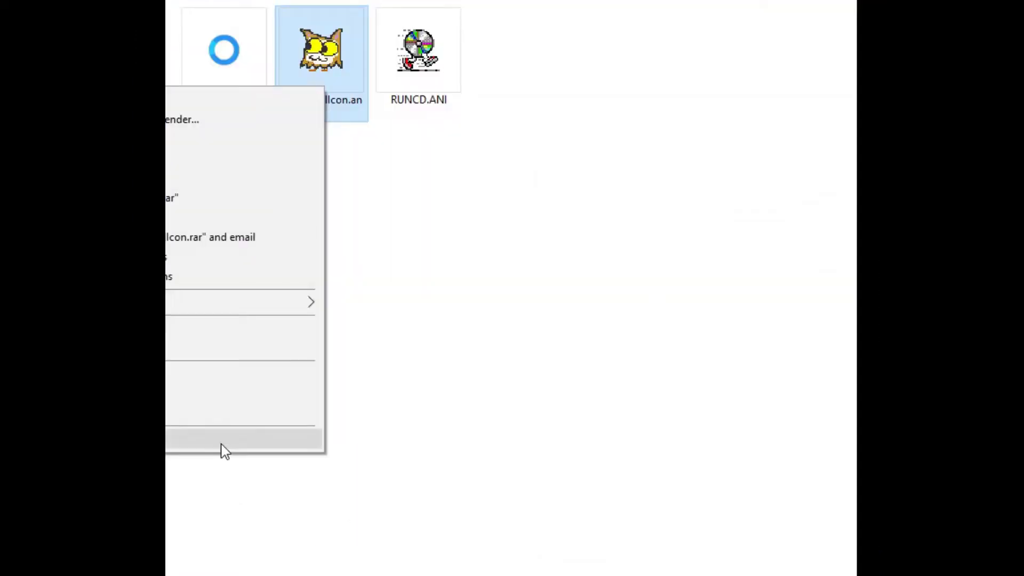
Open the file properties of NightOwlIcon.ani
{"action": "left_click", "coordinate": [219, 446]}
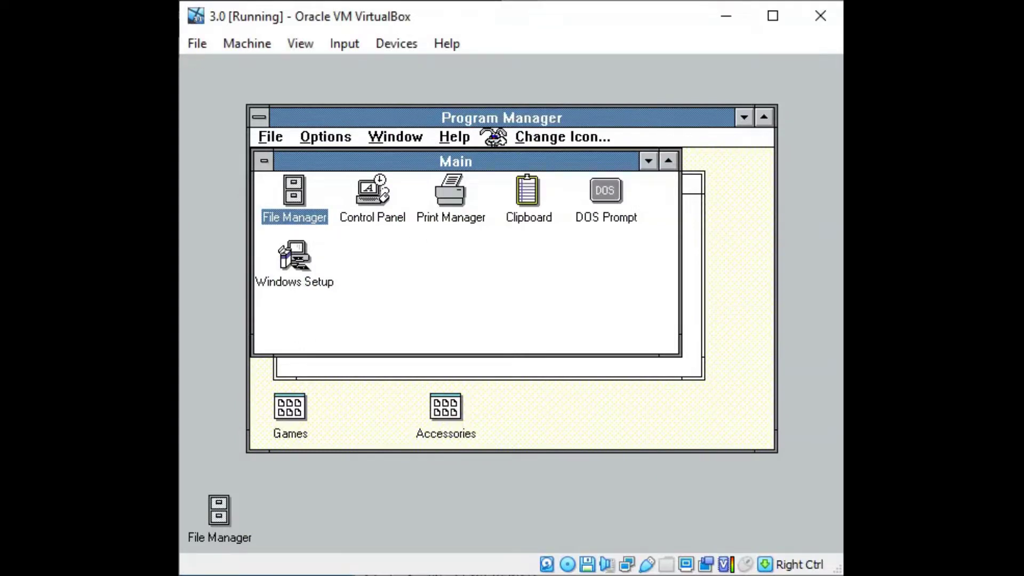
Dismiss IconTamer's shareware registration notice, view its icon file window and return to Program Manager
{"action": "left_click", "coordinate": [372, 192]}
{"action": "left_click", "coordinate": [449, 192]}
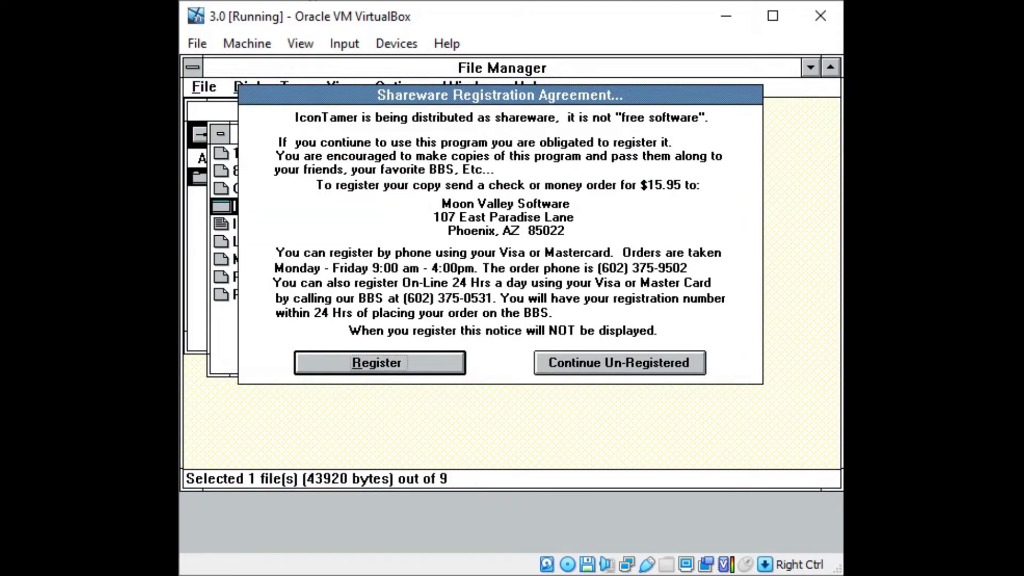
{"action": "key", "text": "Escape"}
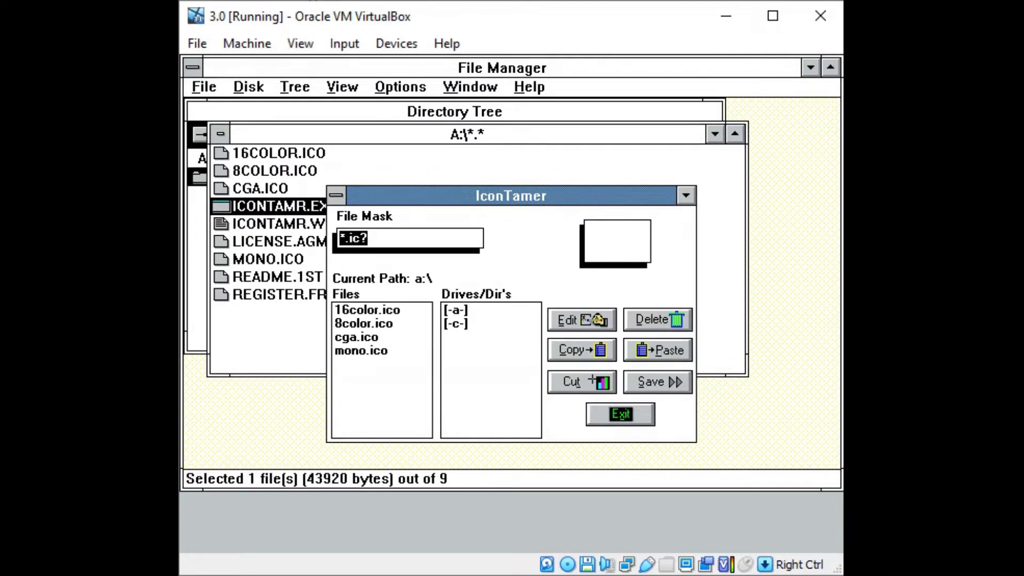
{"action": "key", "text": "Tab"}
{"action": "key", "text": "alt+Tab"}
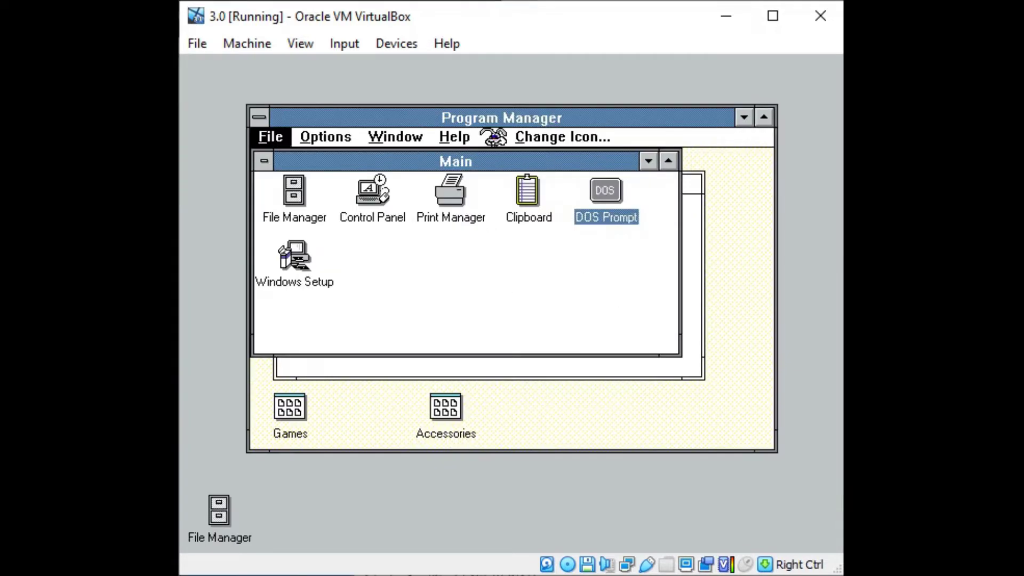
Open the icon changer for the DOS Prompt icon and bring up its icon animation setup
{"action": "key", "text": "Right"}
{"action": "key", "text": "Right"}
{"action": "key", "text": "Right"}
{"action": "key", "text": "Escape"}
{"action": "key", "text": "alt+c"}
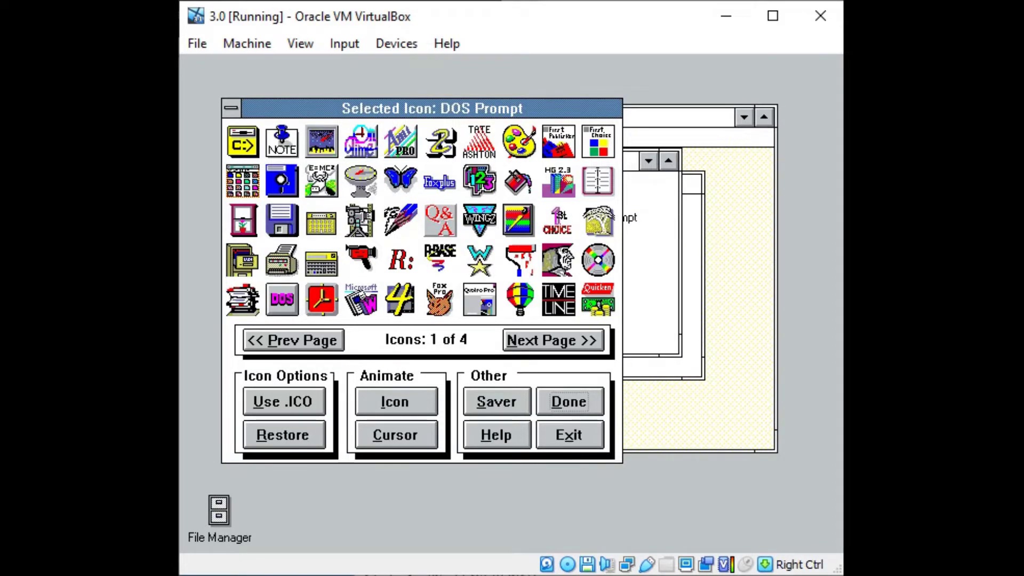
{"action": "key", "text": "Tab"}
{"action": "key", "text": "Tab"}
{"action": "key", "text": "Tab"}
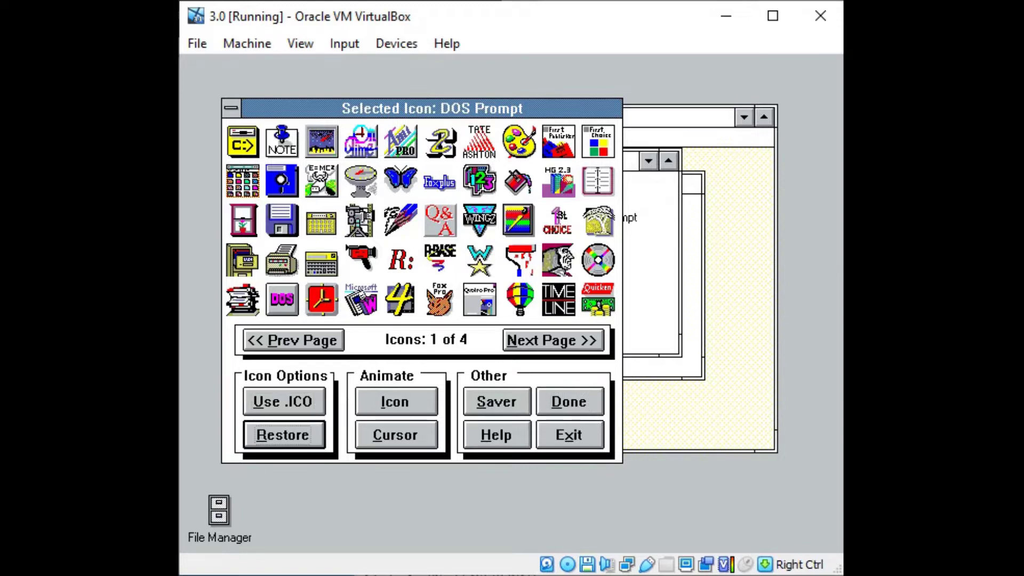
{"action": "key", "text": "space"}
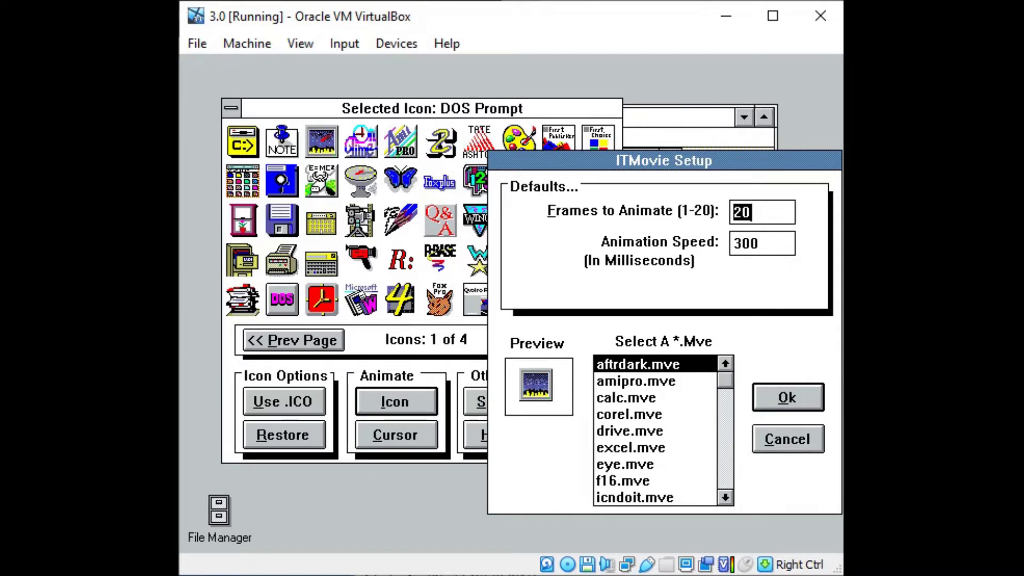
Choose lotus.mve as the animation for the Windows Setup icon and apply it
{"action": "key", "text": "End"}
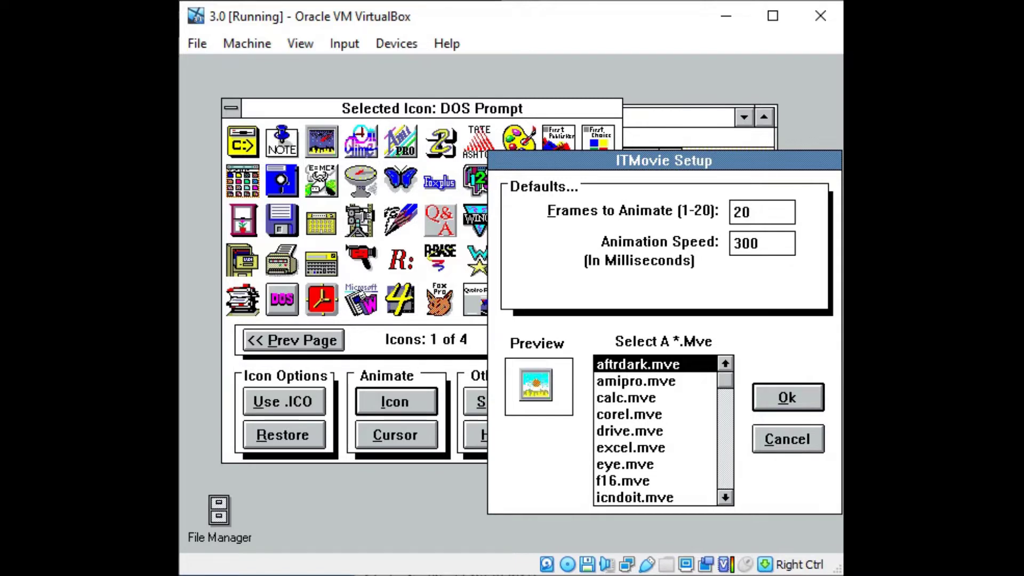
{"action": "key", "text": "Tab"}
{"action": "key", "text": "Tab"}
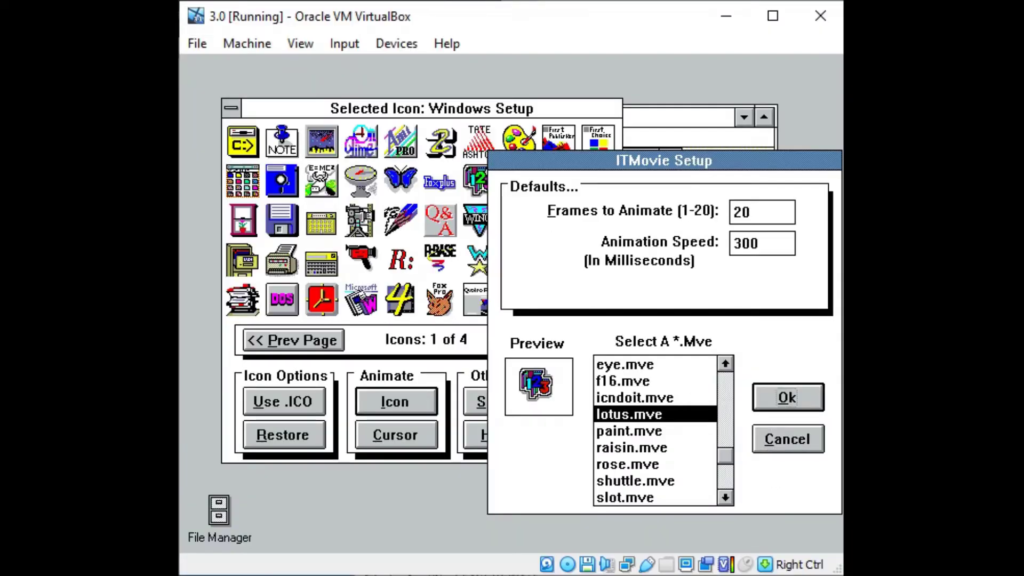
{"action": "key", "text": "Return"}
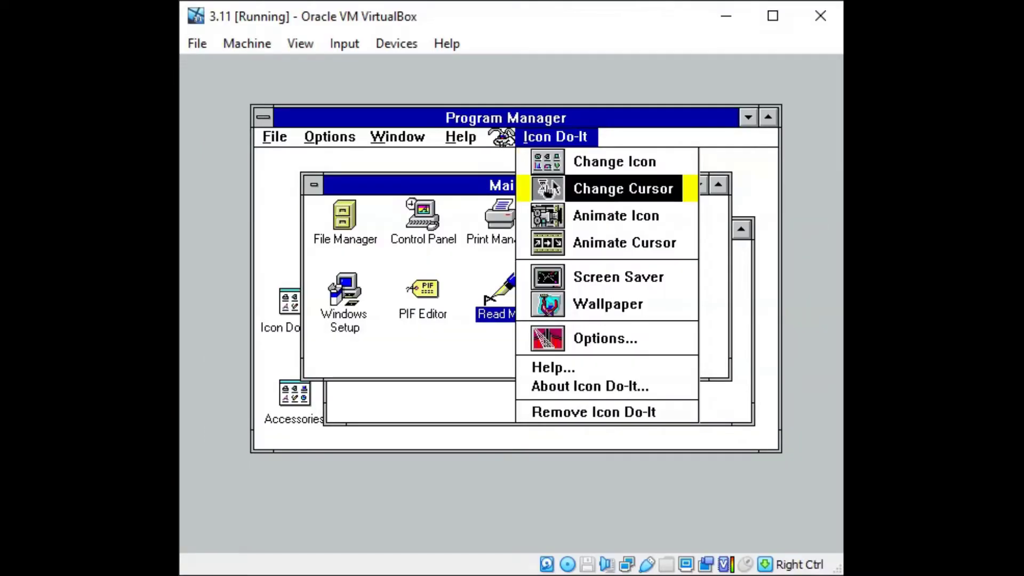
Open the icon animation setup for the Read Me icon in the Main group and go to its movie list
{"action": "key", "text": "Down"}
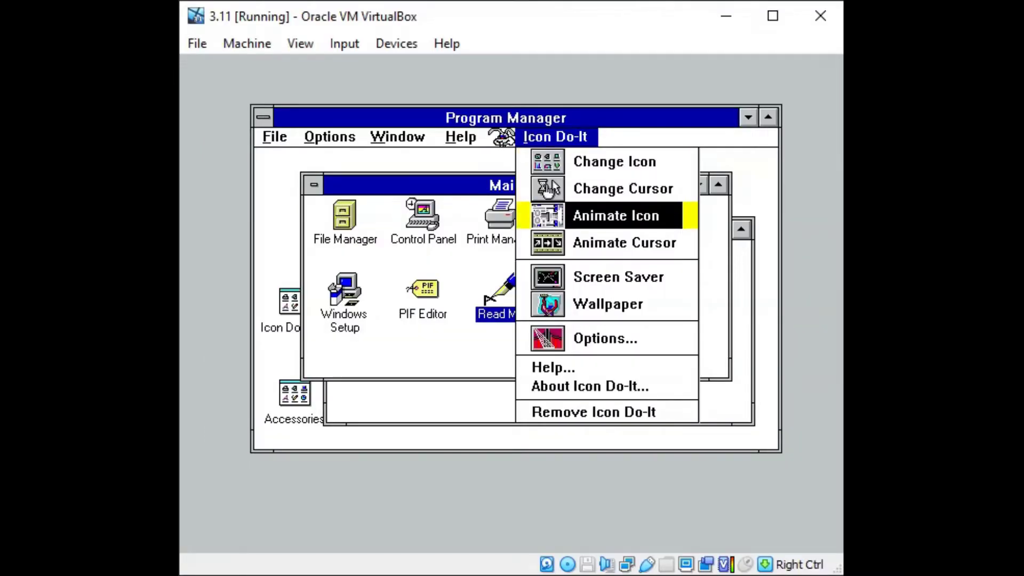
{"action": "key", "text": "Return"}
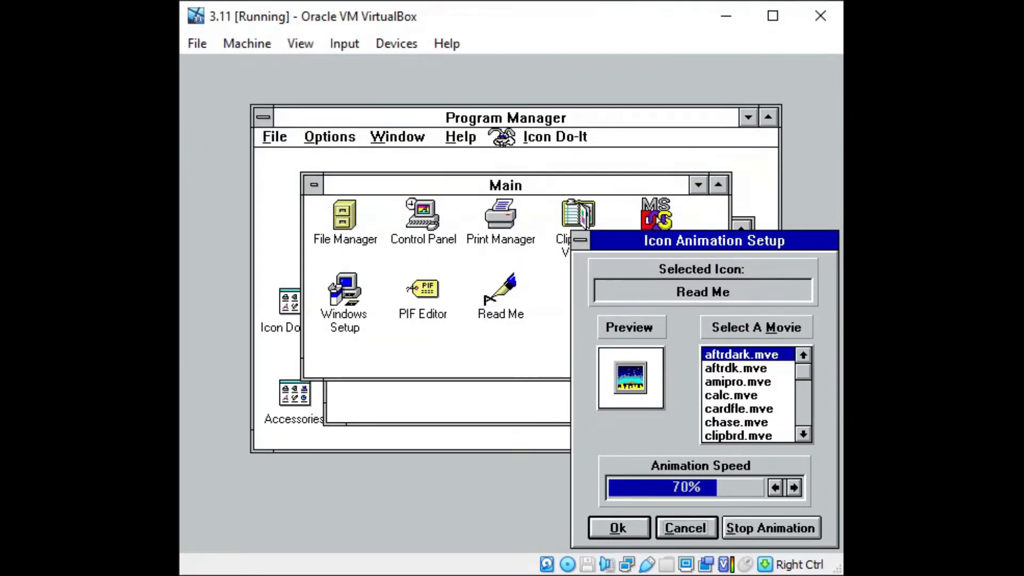
{"action": "key", "text": "Tab"}
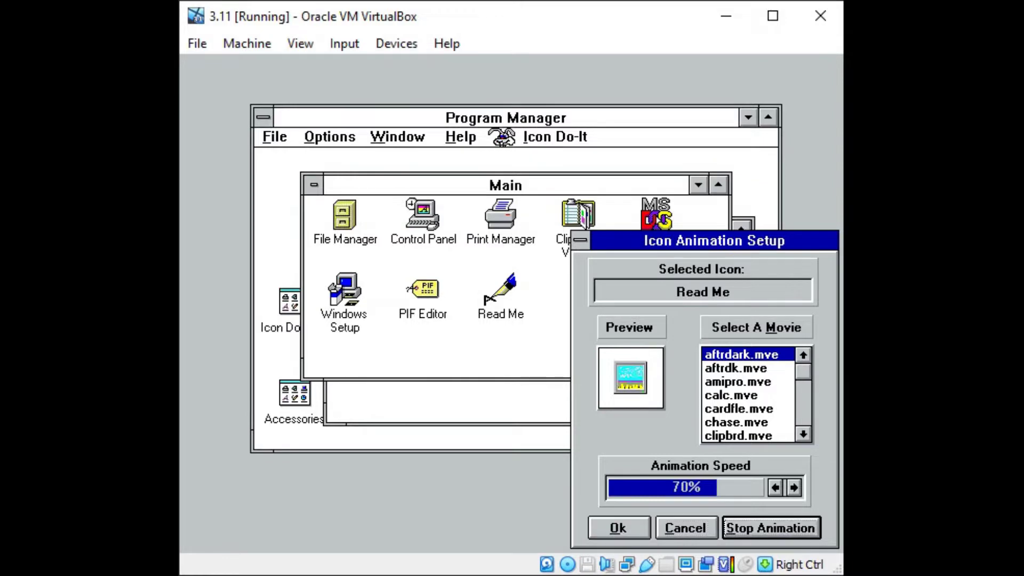
{"action": "key", "text": "shift+Tab"}
{"action": "key", "text": "shift+Tab"}
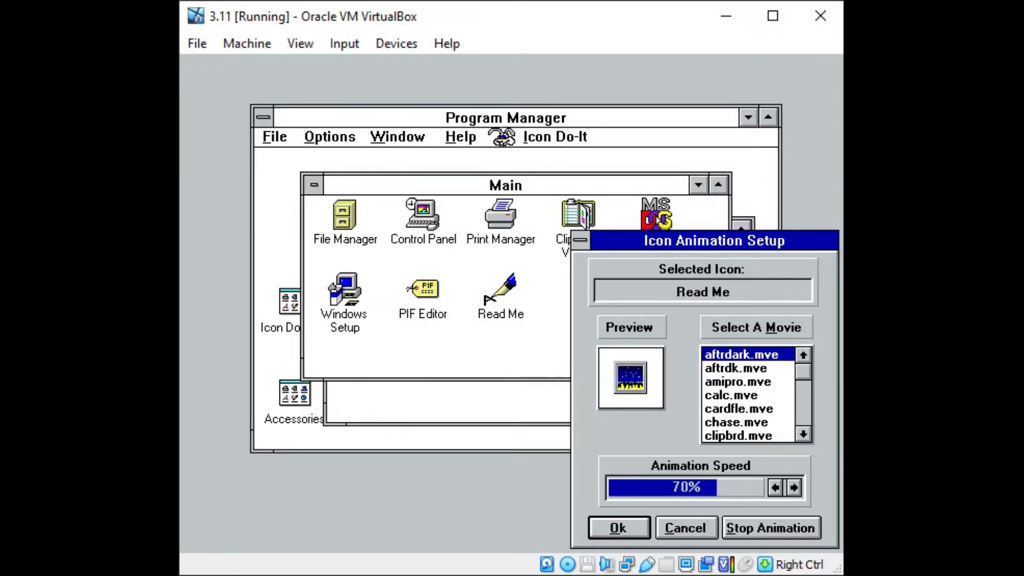
{"action": "key", "text": "Tab"}
{"action": "key", "text": "Tab"}
{"action": "key", "text": "Tab"}
{"action": "key", "text": "Tab"}
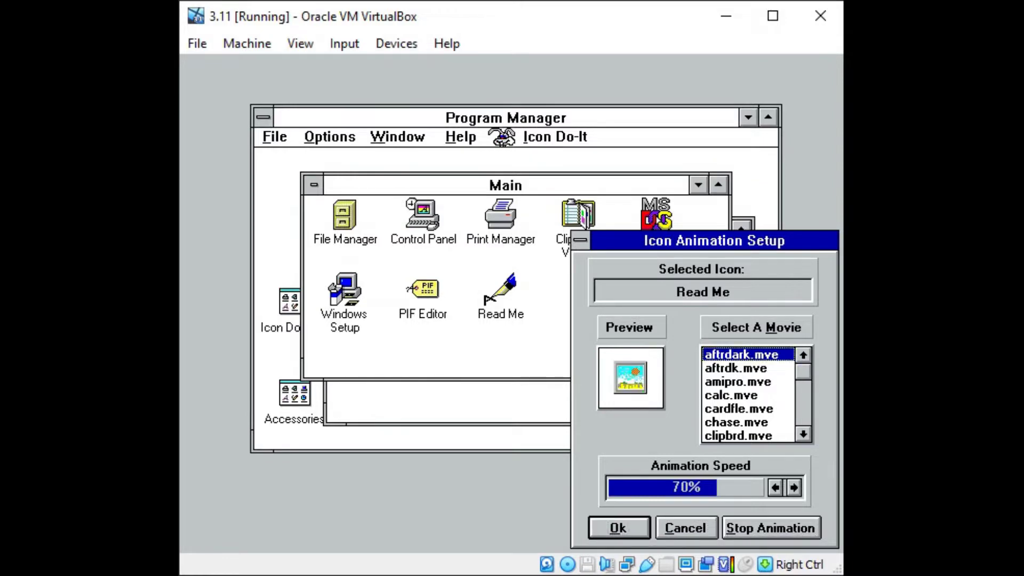
Preview the movies down the list past word.mve and apply one from the end as the Read Me icon's animation
{"action": "key", "text": "Down"}
{"action": "key", "text": "Down"}
{"action": "key", "text": "Down"}
{"action": "key", "text": "Down"}
{"action": "key", "text": "Down"}
{"action": "key", "text": "Down"}
{"action": "key", "text": "Down"}
{"action": "key", "text": "Down"}
{"action": "key", "text": "Down"}
{"action": "key", "text": "Down"}
{"action": "key", "text": "Home"}
{"action": "key", "text": "Down"}
{"action": "key", "text": "Down"}
{"action": "key", "text": "Down"}
{"action": "key", "text": "Down"}
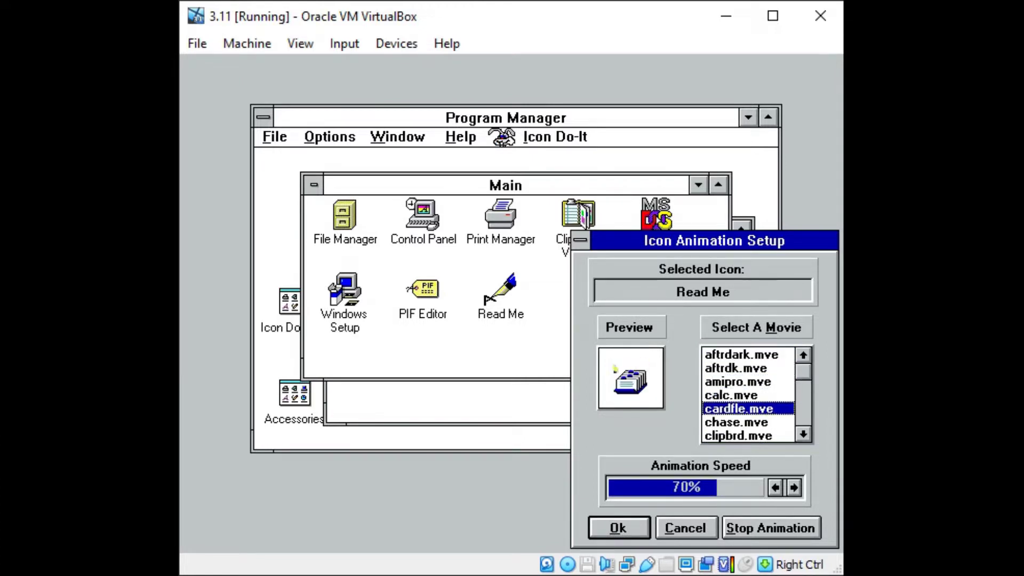
{"action": "key", "text": "Down"}
{"action": "key", "text": "Down"}
{"action": "key", "text": "Down"}
{"action": "key", "text": "Down"}
{"action": "key", "text": "Down"}
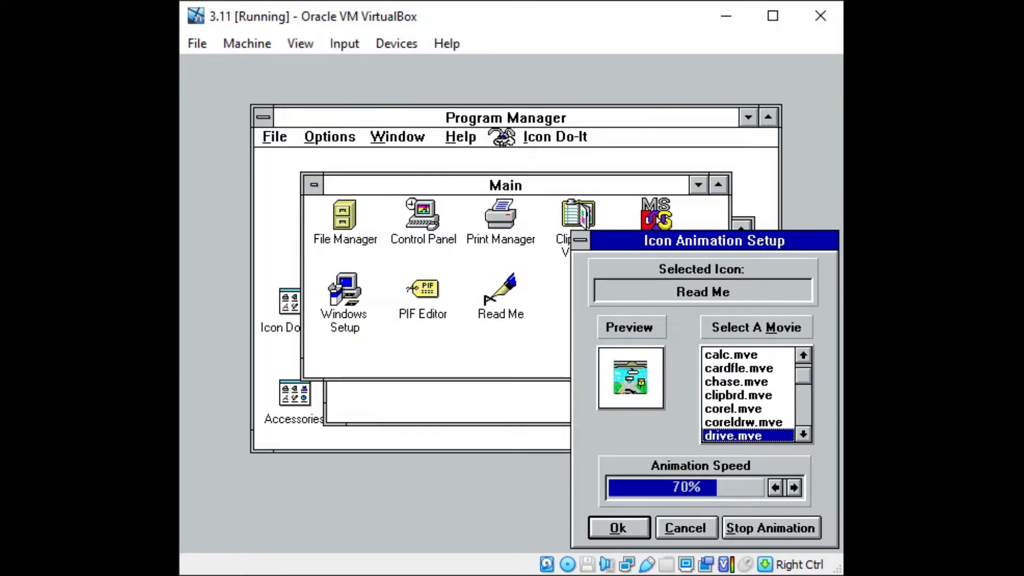
{"action": "key", "text": "Down"}
{"action": "key", "text": "Down"}
{"action": "key", "text": "Down"}
{"action": "key", "text": "Down"}
{"action": "key", "text": "Down"}
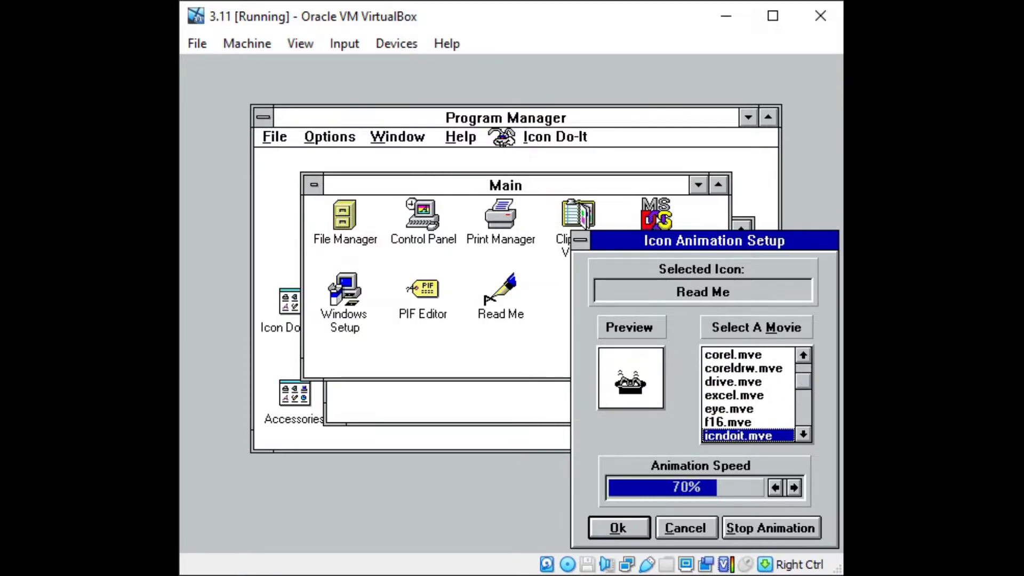
{"action": "key", "text": "Down"}
{"action": "key", "text": "Down"}
{"action": "key", "text": "Down"}
{"action": "key", "text": "Down"}
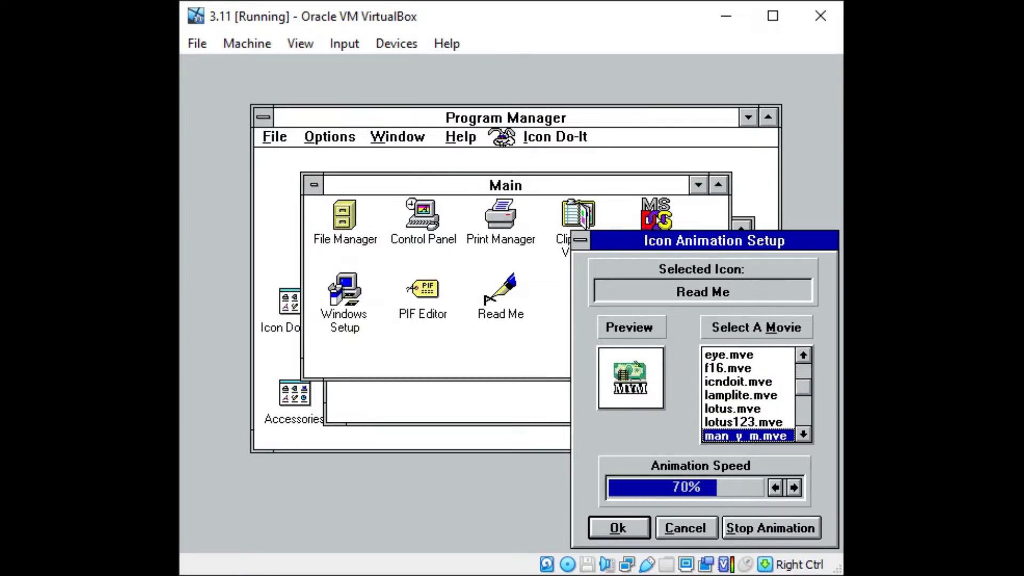
{"action": "key", "text": "Down"}
{"action": "key", "text": "Down"}
{"action": "key", "text": "Down"}
{"action": "key", "text": "Down"}
{"action": "key", "text": "Down"}
{"action": "key", "text": "Down"}
{"action": "key", "text": "Down"}
{"action": "key", "text": "Down"}
{"action": "key", "text": "Down"}
{"action": "key", "text": "Down"}
{"action": "key", "text": "Down"}
{"action": "key", "text": "Down"}
{"action": "key", "text": "Down"}
{"action": "key", "text": "Down"}
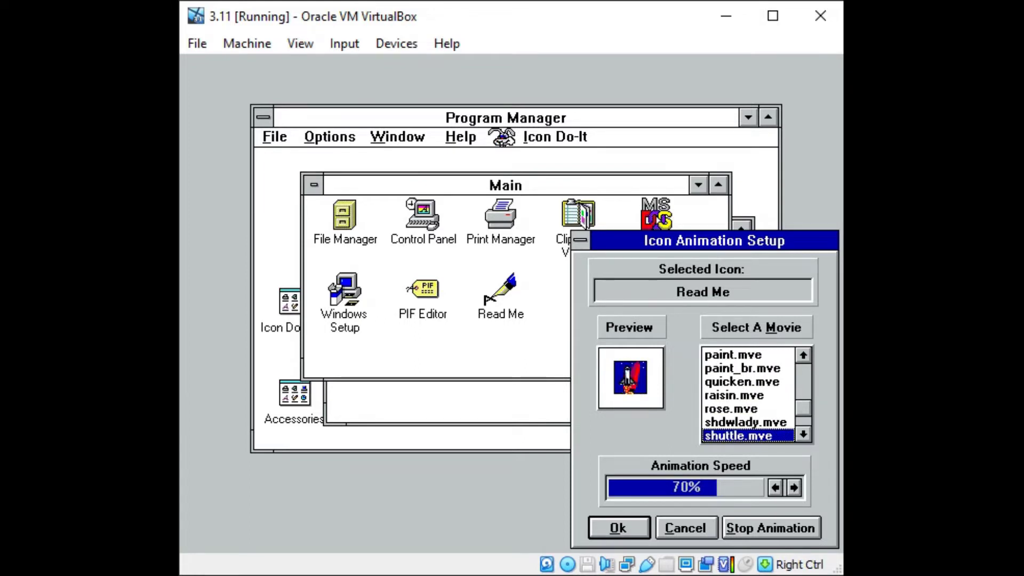
{"action": "key", "text": "Down"}
{"action": "key", "text": "Down"}
{"action": "key", "text": "Down"}
{"action": "key", "text": "Down"}
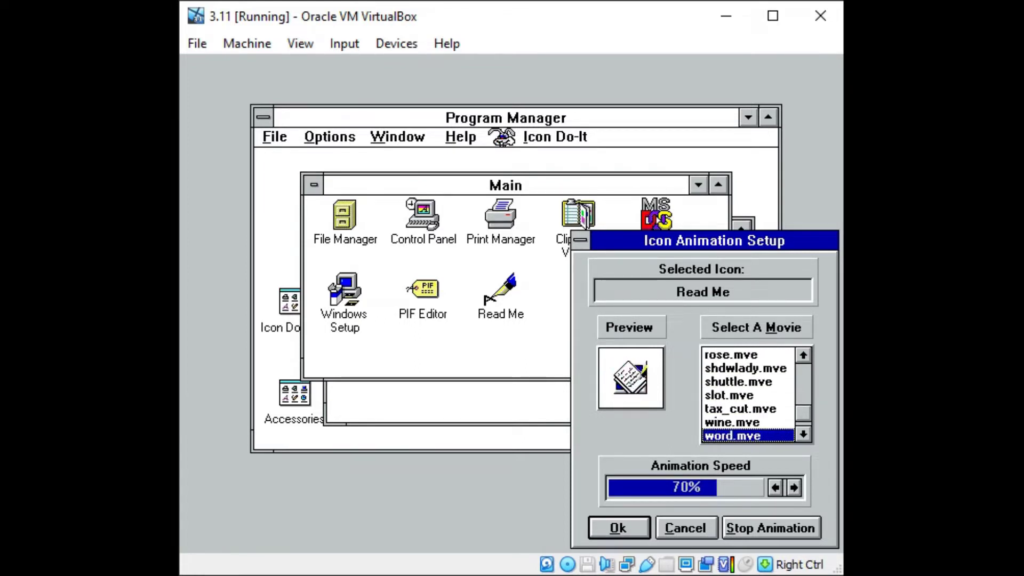
{"action": "key", "text": "Down"}
{"action": "key", "text": "Down"}
{"action": "key", "text": "Return"}
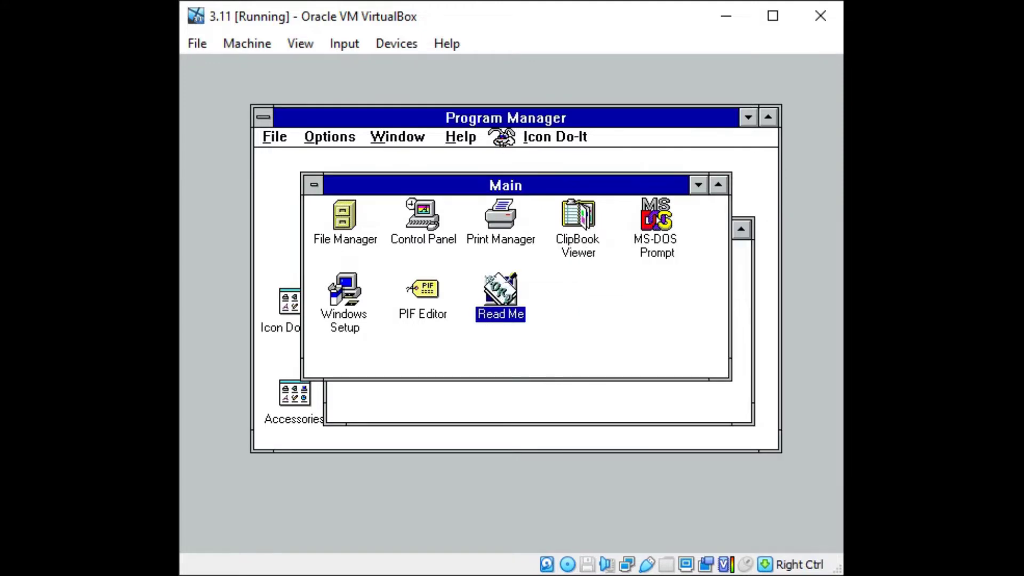
Select the PIF Editor icon and page through the replacement icons offered for it
{"action": "key", "text": "Left"}
{"action": "key", "text": "ctrl+i"}
{"action": "key", "text": "alt+n"}
{"action": "key", "text": "alt+n"}
{"action": "key", "text": "alt+n"}
{"action": "key", "text": "alt+n"}
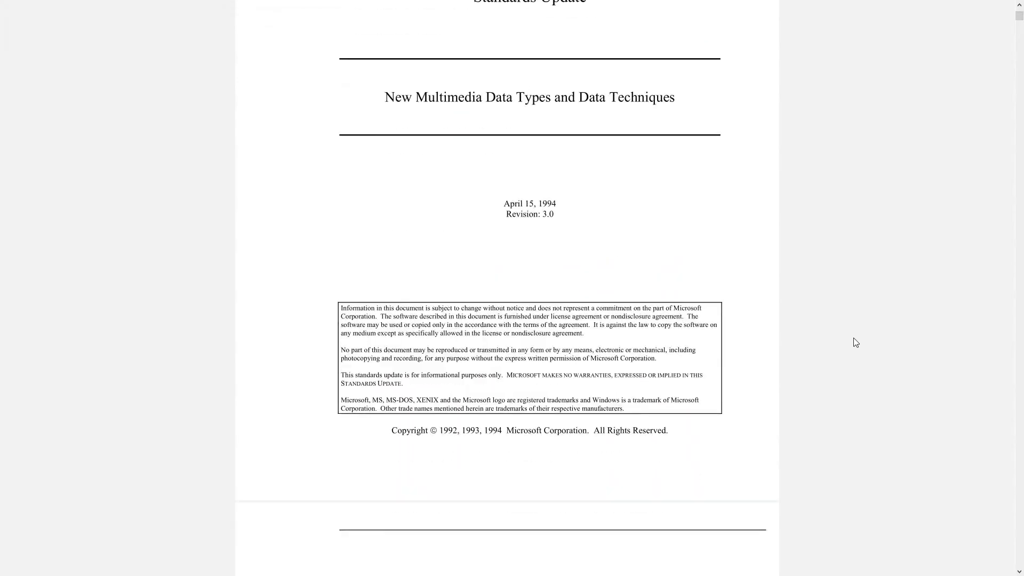
Go past the table of contents to the Overview and highlight the sentence on the origin of the RIFF file format
{"action": "scroll", "coordinate": [855, 342], "scroll_direction": "down", "scroll_amount": 5}
{"action": "scroll", "coordinate": [855, 342], "scroll_direction": "down", "scroll_amount": 15}
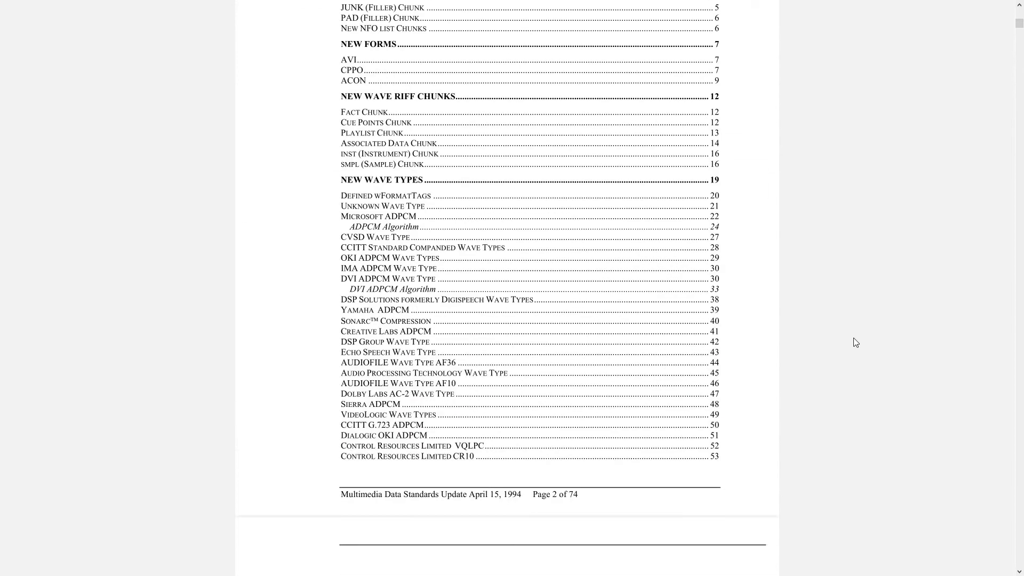
{"action": "scroll", "coordinate": [855, 342], "scroll_direction": "down", "scroll_amount": 15}
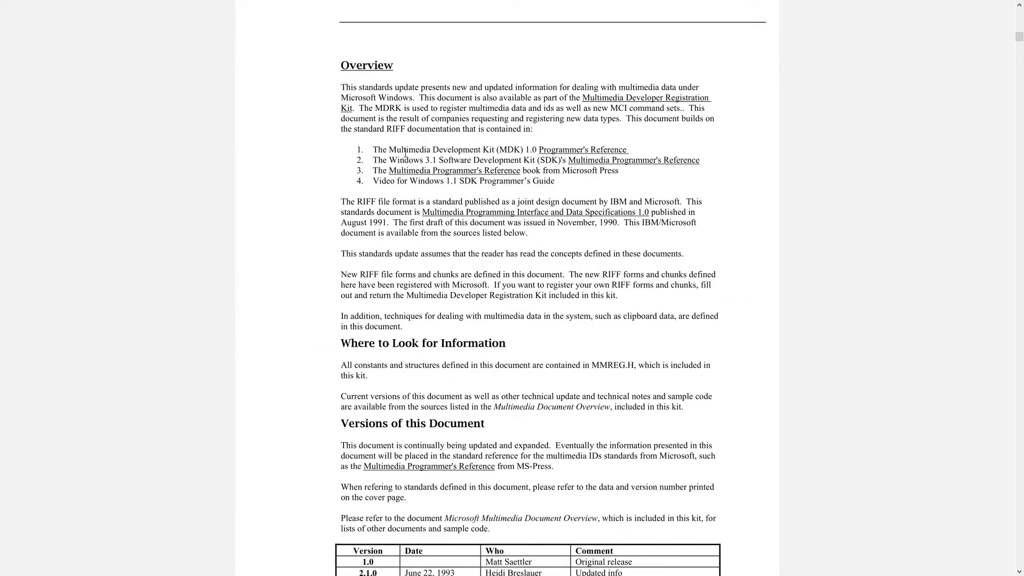
{"action": "left_click_drag", "start_coordinate": [342, 201], "coordinate": [678, 199]}
{"action": "left_click", "coordinate": [726, 231]}
{"action": "scroll", "coordinate": [759, 255], "scroll_direction": "down", "scroll_amount": 2}
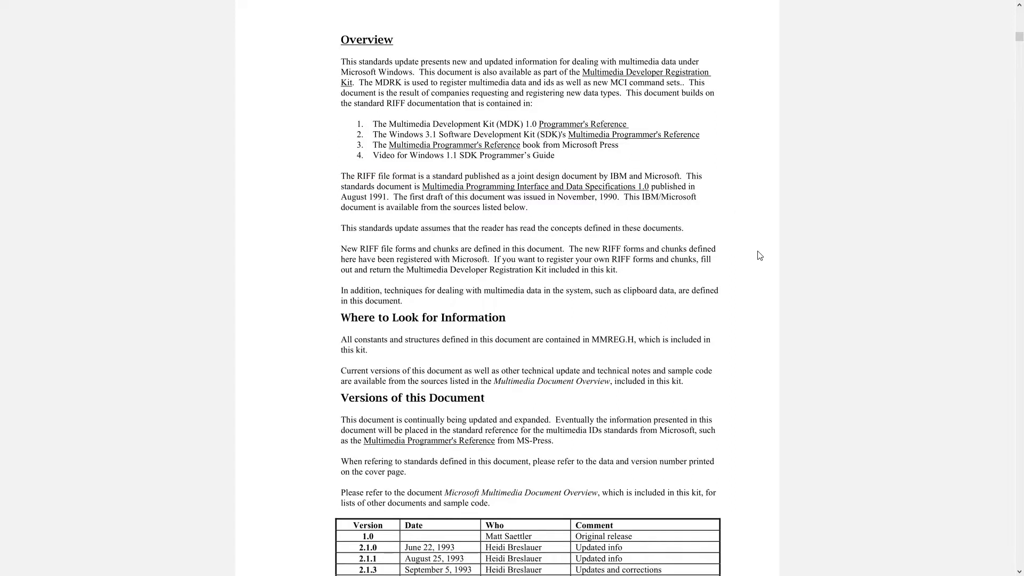
Skim the document's version history and the New RIFF Chunks pages through the New NFO list Chunks section
{"action": "scroll", "coordinate": [760, 256], "scroll_direction": "down", "scroll_amount": 2}
{"action": "scroll", "coordinate": [889, 358], "scroll_direction": "down", "scroll_amount": 2}
{"action": "scroll", "coordinate": [888, 357], "scroll_direction": "down", "scroll_amount": 1}
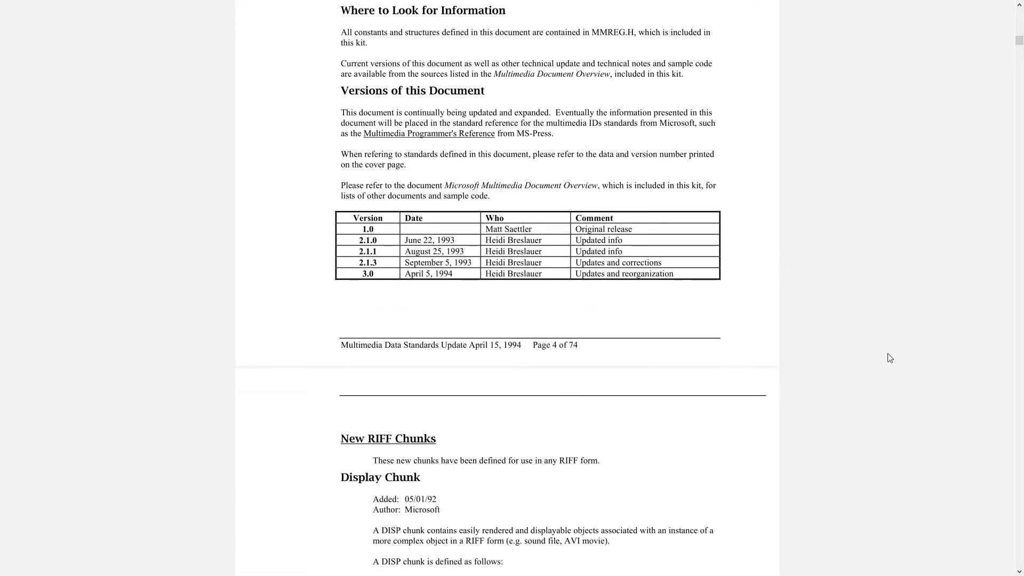
{"action": "scroll", "coordinate": [896, 357], "scroll_direction": "down", "scroll_amount": 6}
{"action": "scroll", "coordinate": [899, 357], "scroll_direction": "down", "scroll_amount": 6}
{"action": "scroll", "coordinate": [900, 356], "scroll_direction": "down", "scroll_amount": 17}
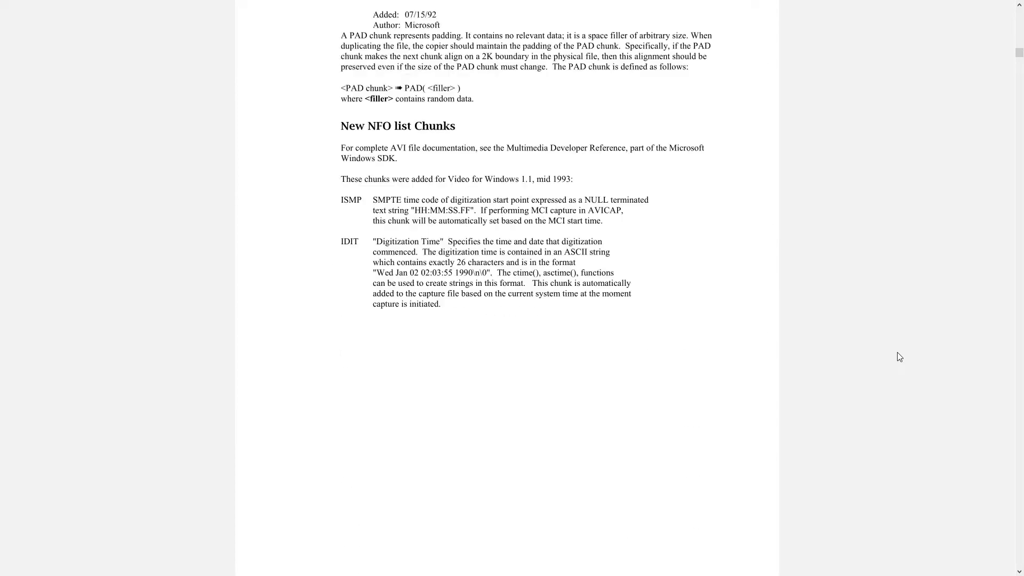
{"action": "scroll", "coordinate": [899, 357], "scroll_direction": "down", "scroll_amount": 3}
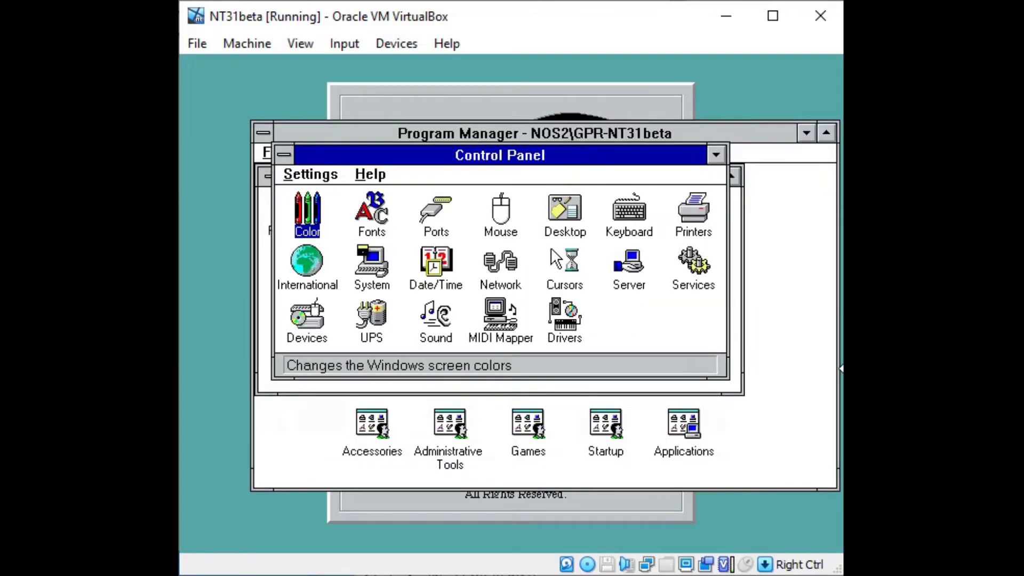
Open the Cursors settings from the Control Panel and browse for a replacement cursor file for the arrow
{"action": "left_click", "coordinate": [435, 213]}
{"action": "left_click", "coordinate": [565, 213]}
{"action": "left_click", "coordinate": [564, 266]}
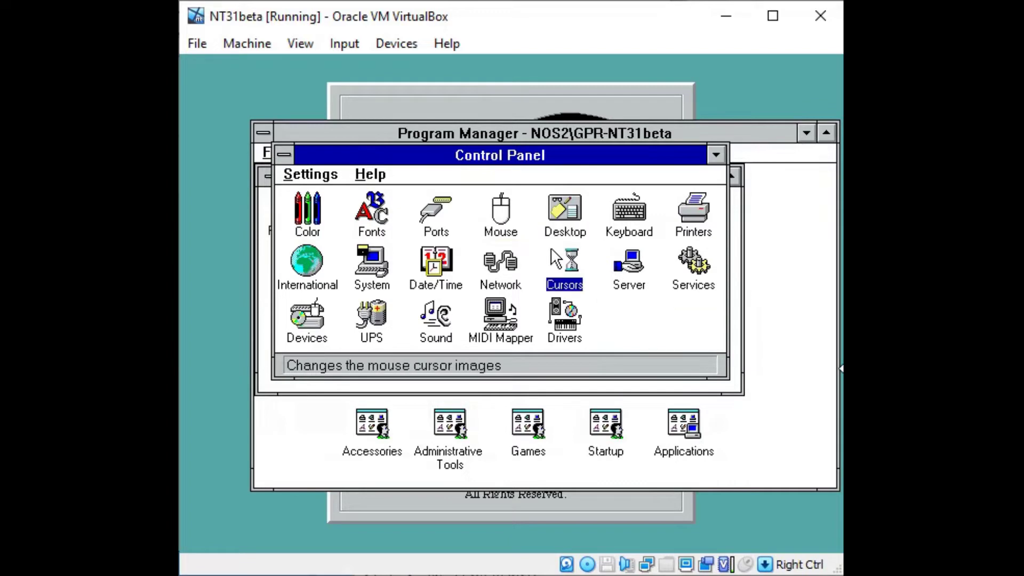
{"action": "key", "text": "Return"}
{"action": "key", "text": "alt+b"}
Look through the cursor files in c:\winnt\system32 past raindrop.ani and go to the choice of drive
{"action": "key", "text": "Down"}
{"action": "key", "text": "Down"}
{"action": "key", "text": "Down"}
{"action": "key", "text": "Down"}
{"action": "key", "text": "Down"}
{"action": "key", "text": "Down"}
{"action": "key", "text": "Down"}
{"action": "key", "text": "Down"}
{"action": "key", "text": "Down"}
{"action": "key", "text": "Down"}
{"action": "key", "text": "Down"}
{"action": "key", "text": "Down"}
{"action": "key", "text": "Down"}
{"action": "key", "text": "Down"}
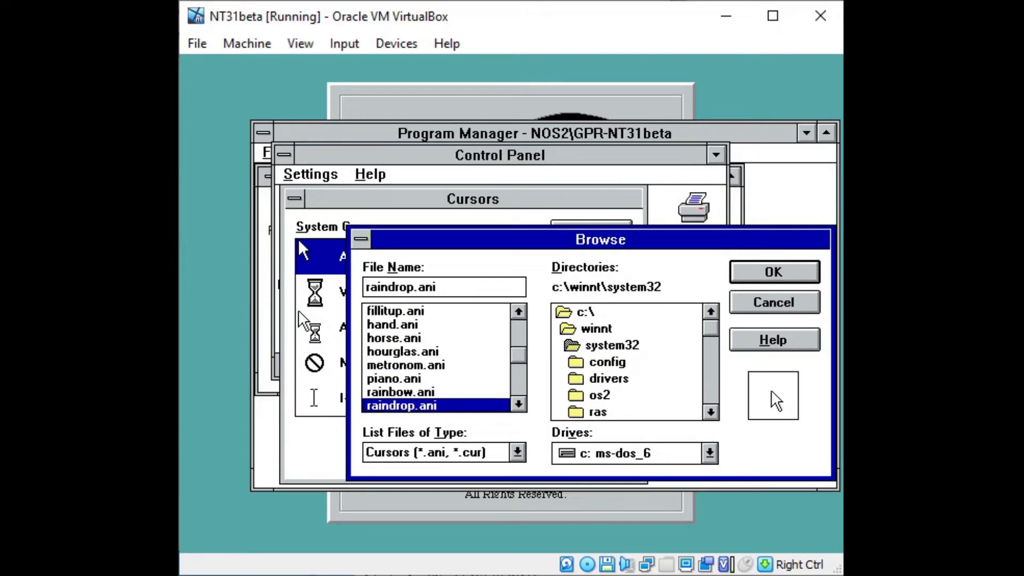
{"action": "key", "text": "Down"}
{"action": "key", "text": "Down"}
{"action": "key", "text": "Down"}
{"action": "key", "text": "Down"}
{"action": "key", "text": "Down"}
{"action": "key", "text": "Down"}
{"action": "key", "text": "alt+v"}
{"action": "key", "text": "Up"}
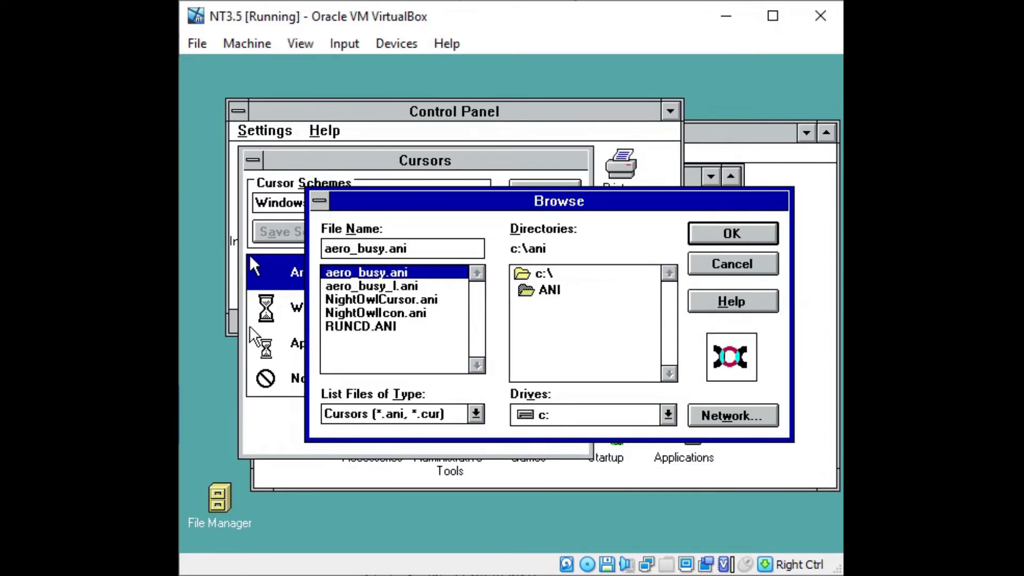
Preview the animated cursor files in c:\ani, moving on from aero_busy.ani through aero_busy_l.ani
{"action": "key", "text": "Down"}
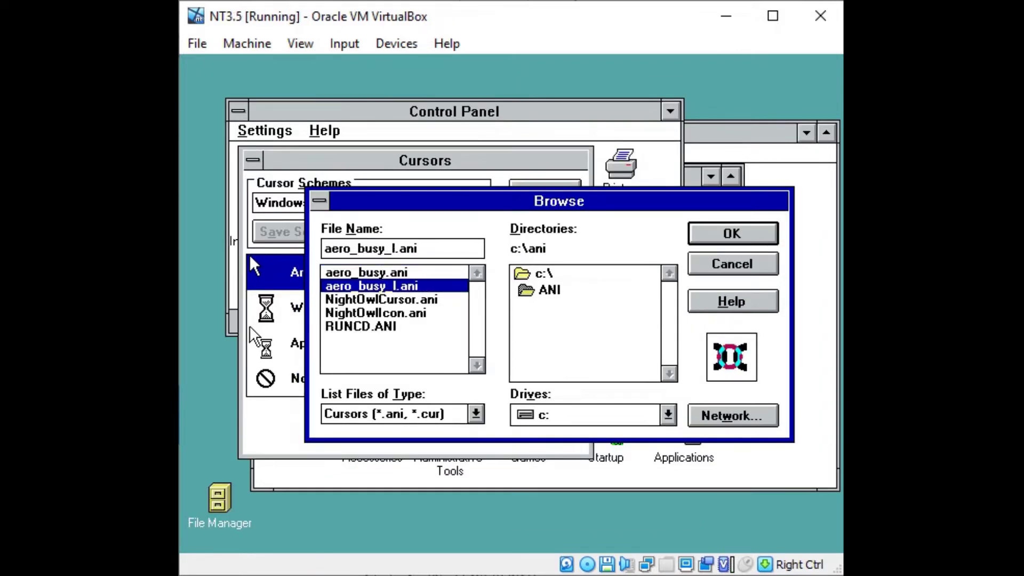
{"action": "key", "text": "Down"}
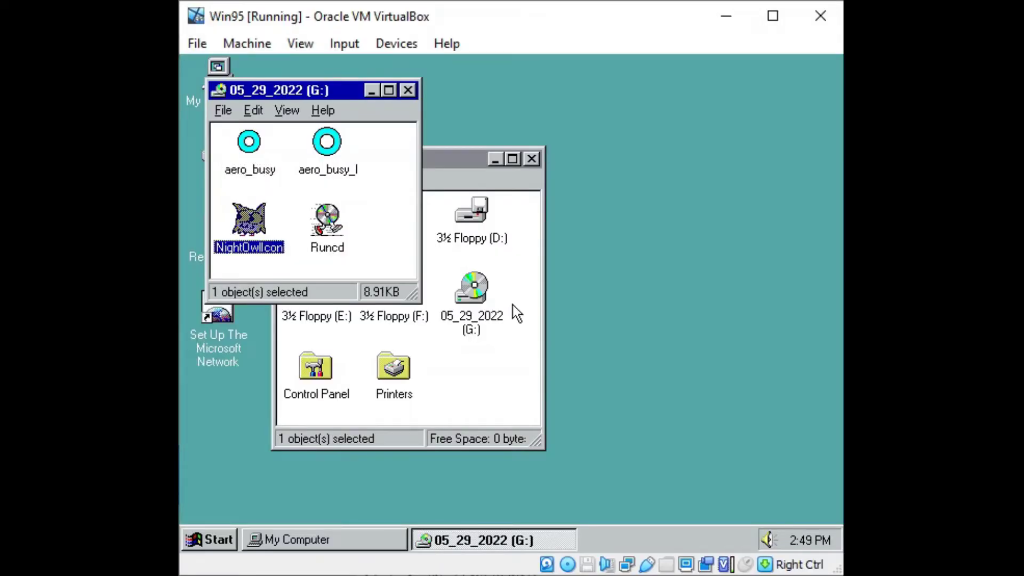
In the Windows 95 machine, go through the cursor files on drive G: and view the properties of Runcd
{"action": "key", "text": "Up"}
{"action": "key", "text": "Right"}
{"action": "key", "text": "Down"}
{"action": "key", "text": "Left"}
{"action": "key", "text": "Right"}
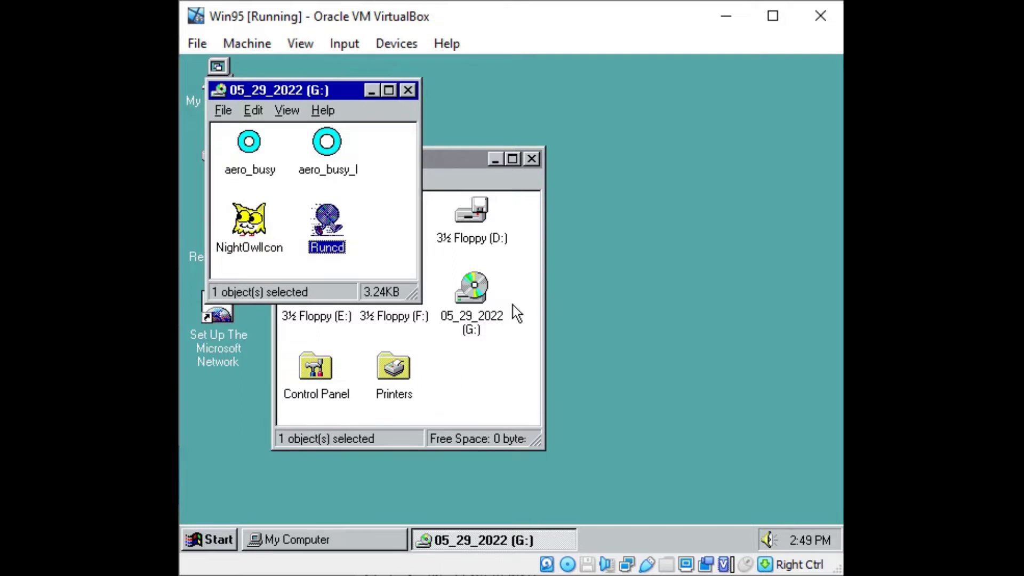
{"action": "key", "text": "shift+F10"}
{"action": "key", "text": "Up"}
{"action": "key", "text": "Return"}
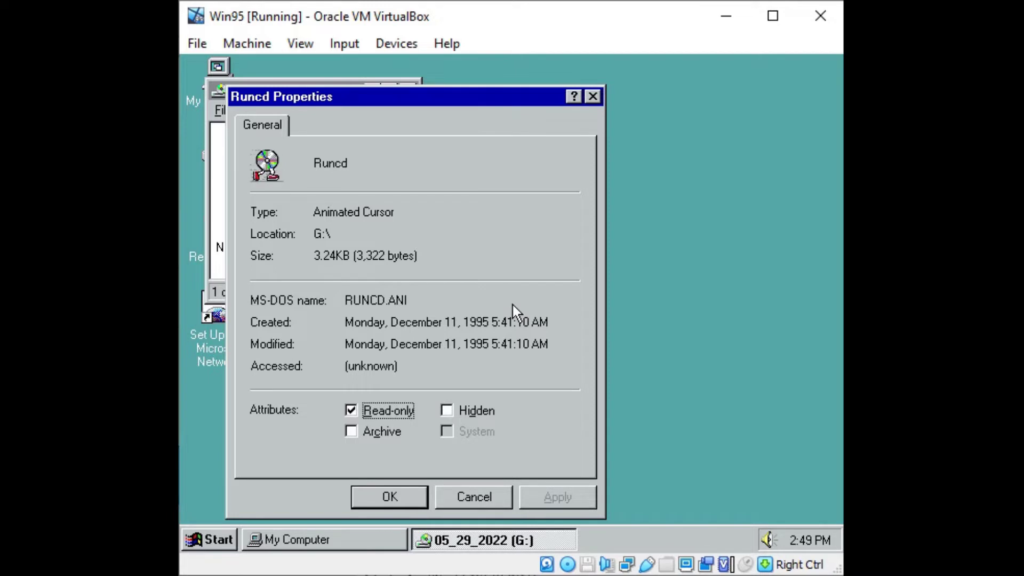
Close the Runcd properties and view the properties of NightOwlIcon
{"action": "key", "text": "Escape"}
{"action": "key", "text": "Left"}
{"action": "key", "text": "shift+F10"}
{"action": "key", "text": "Up"}
{"action": "key", "text": "Return"}
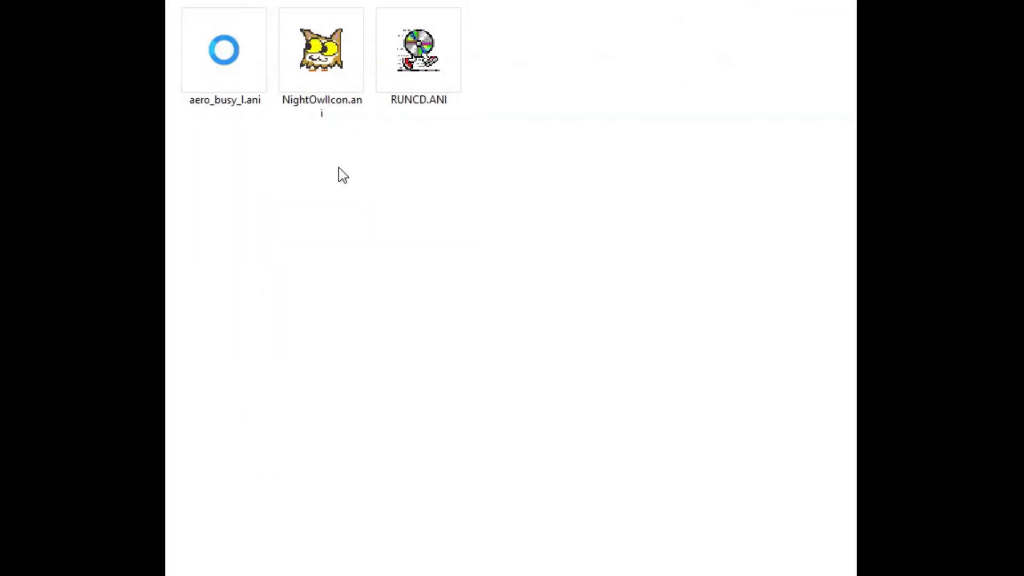
Try to open aero_busy_l.ani directly in Windows, dismiss the message, and call up the file's properties
{"action": "left_click", "coordinate": [233, 65]}
{"action": "double_click", "coordinate": [232, 65]}
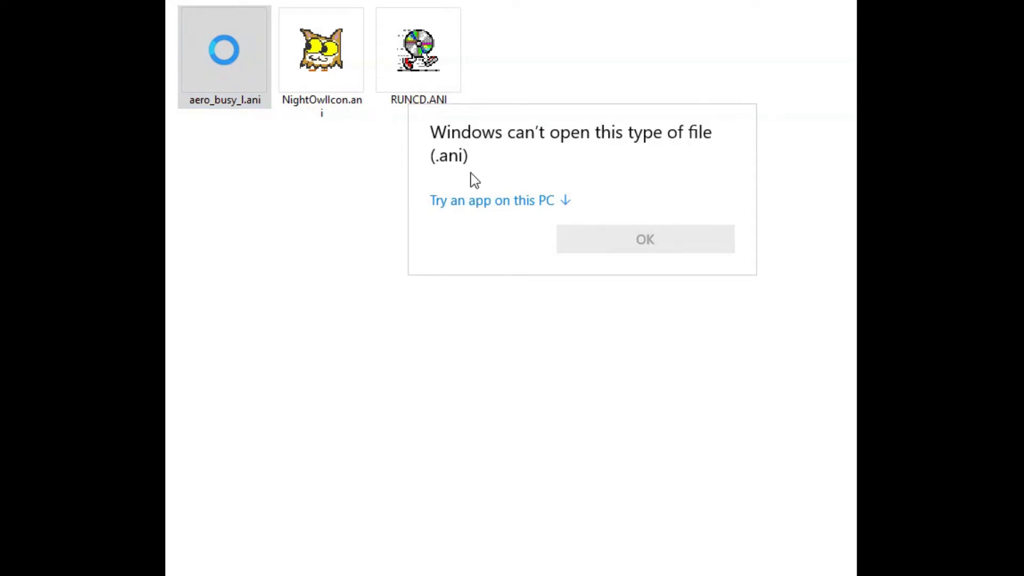
{"action": "key", "text": "Escape"}
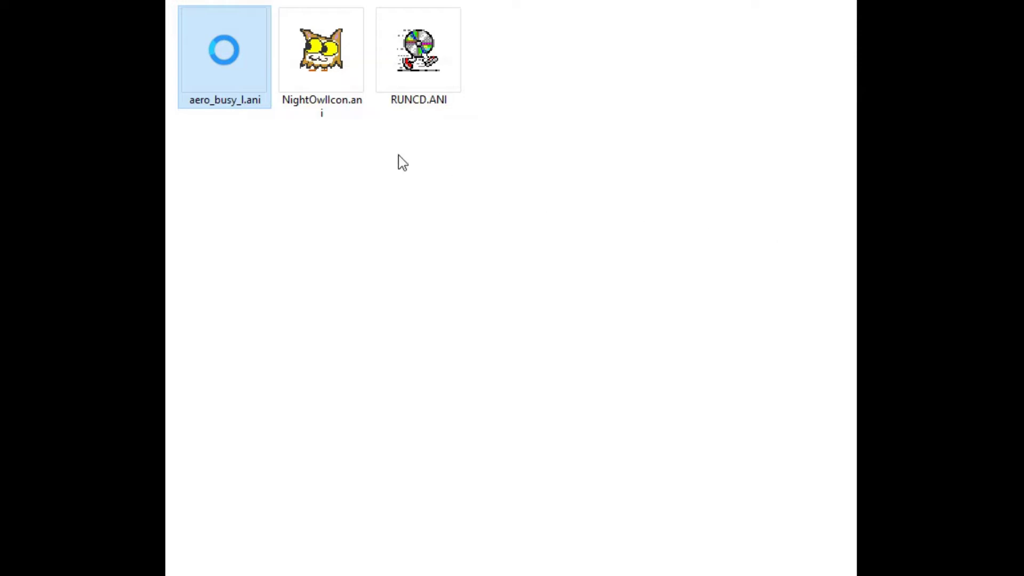
{"action": "right_click", "coordinate": [235, 69]}
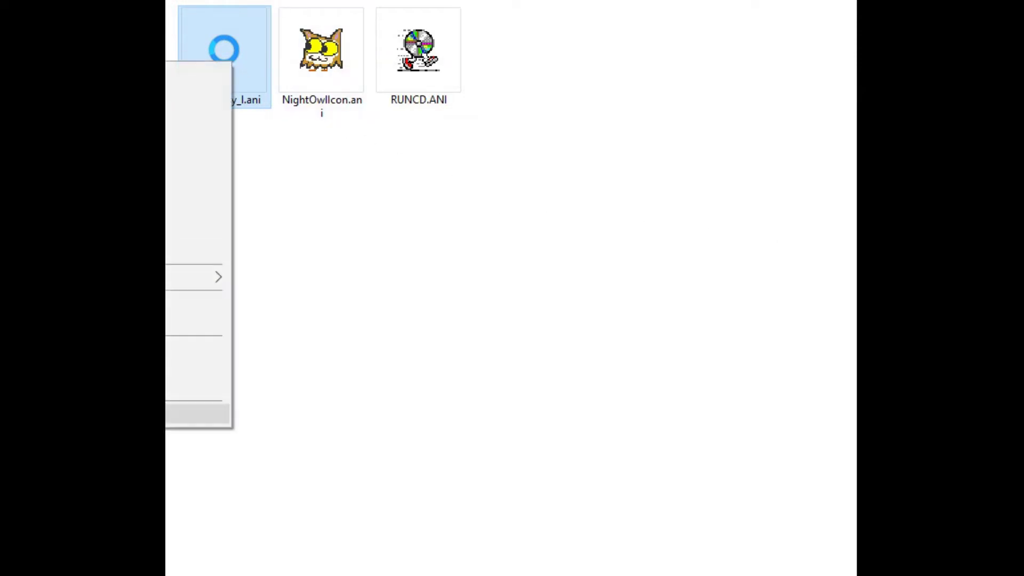
{"action": "left_click", "coordinate": [197, 414]}
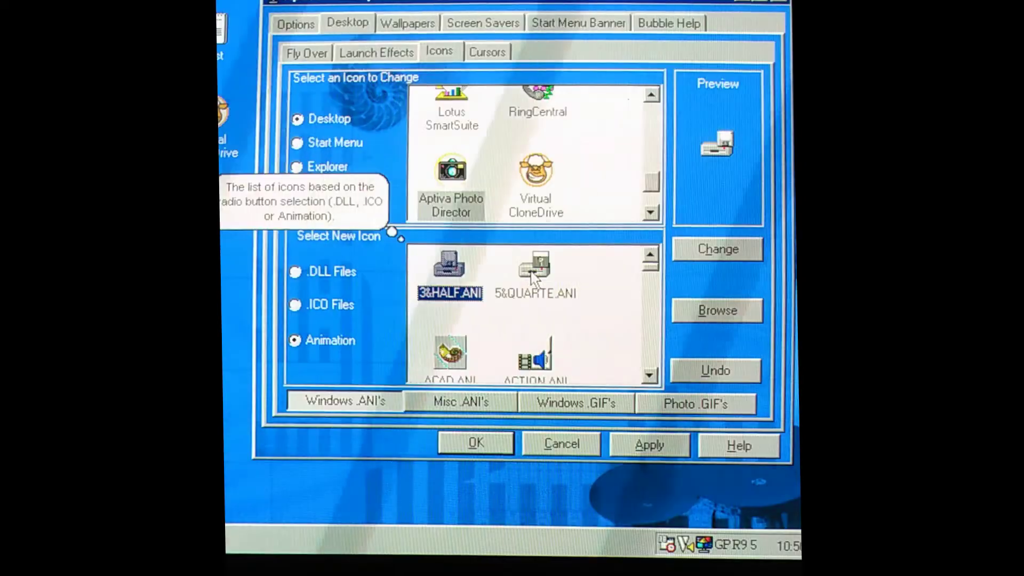
Preview the 5&QUARTE.ANI animation as a new desktop icon in Aptiva Desktop Customization
{"action": "left_click", "coordinate": [532, 276]}
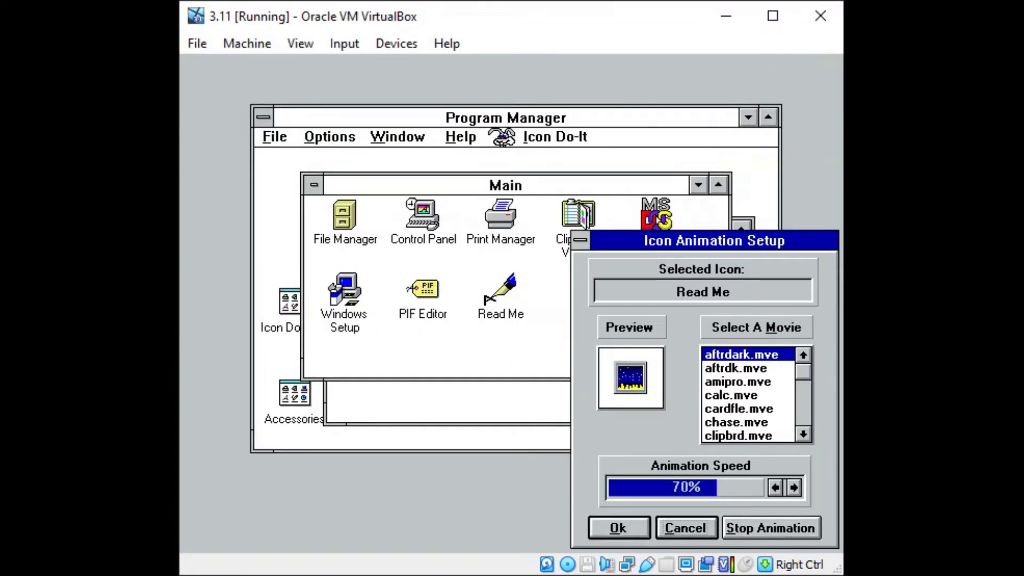
Preview the Icon Do-It movies for the Read Me icon from aftrdark.mve through corel.mve
{"action": "key", "text": "Down"}
{"action": "key", "text": "Down"}
{"action": "key", "text": "Down"}
{"action": "key", "text": "Down"}
{"action": "key", "text": "Down"}
{"action": "key", "text": "Down"}
{"action": "key", "text": "Down"}
{"action": "key", "text": "Down"}
{"action": "key", "text": "Down"}
{"action": "key", "text": "Down"}
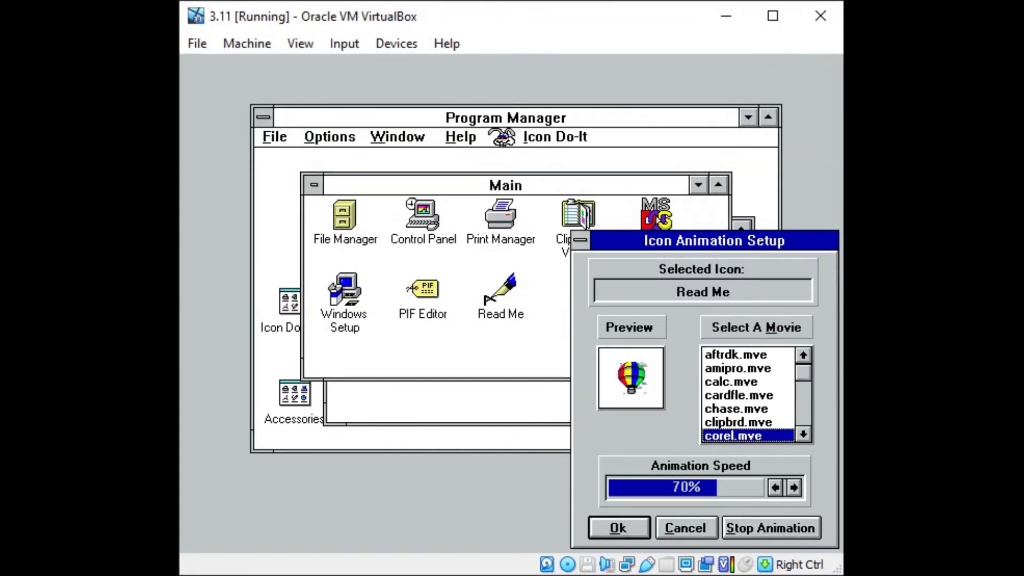
Return to the first movie and preview the animations again through amipro.mve and clipbrd.mve
{"action": "key", "text": "Home"}
{"action": "key", "text": "Down"}
{"action": "key", "text": "Down"}
{"action": "key", "text": "Down"}
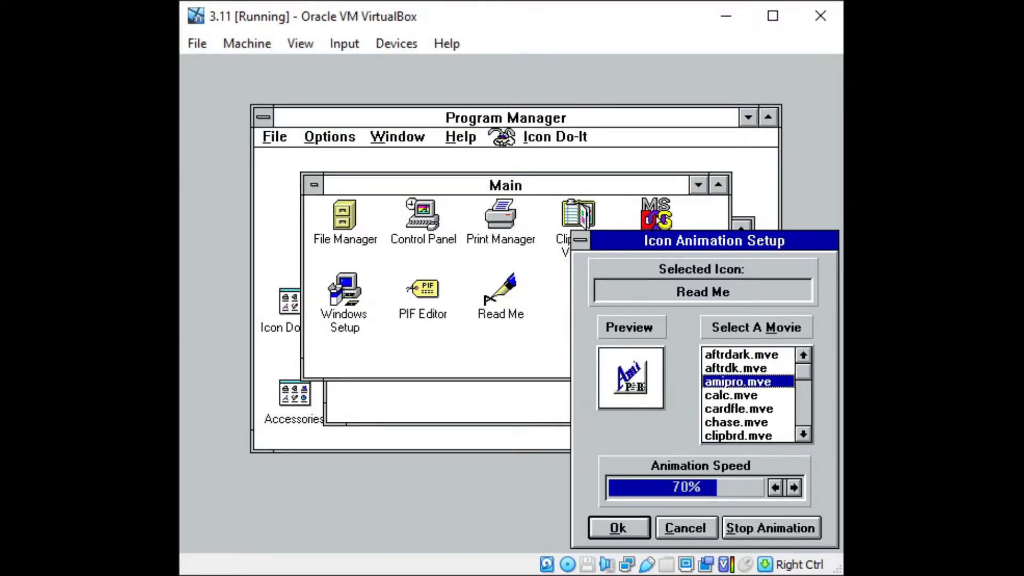
{"action": "key", "text": "Down"}
{"action": "key", "text": "Down"}
{"action": "key", "text": "Down"}
{"action": "key", "text": "Down"}
{"action": "key", "text": "Down"}
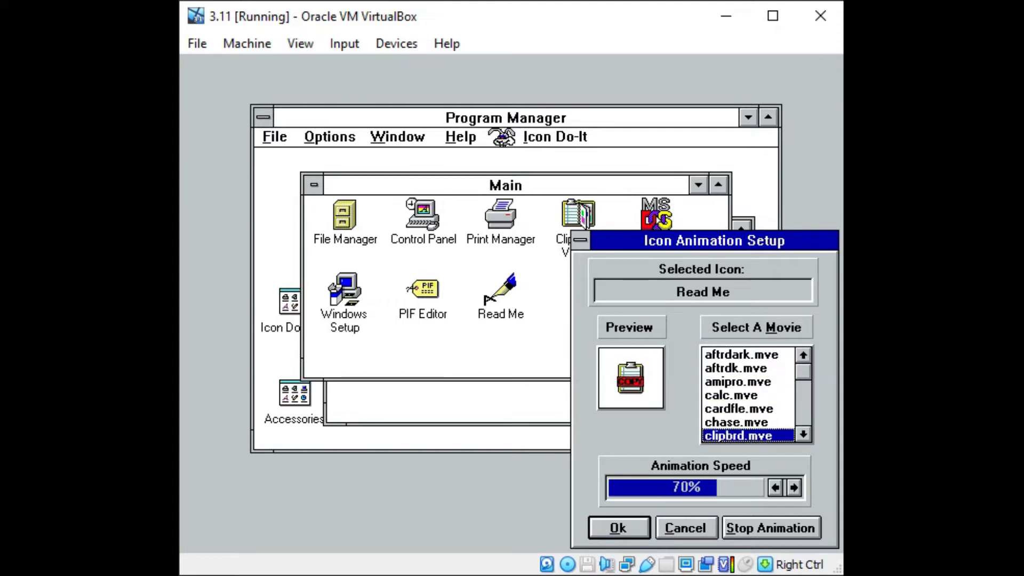
Continue previewing the icon movies after clipbrd.mve, through excel.mve and the ones following it
{"action": "key", "text": "Down"}
{"action": "key", "text": "Down"}
{"action": "key", "text": "Down"}
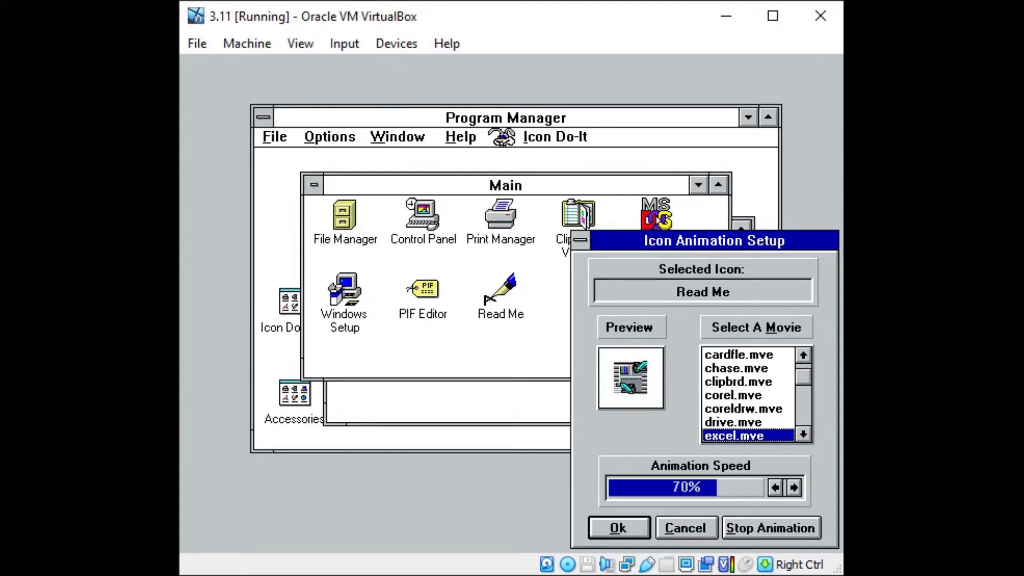
{"action": "key", "text": "Down"}
{"action": "key", "text": "Down"}
{"action": "key", "text": "Down"}
{"action": "key", "text": "Down"}
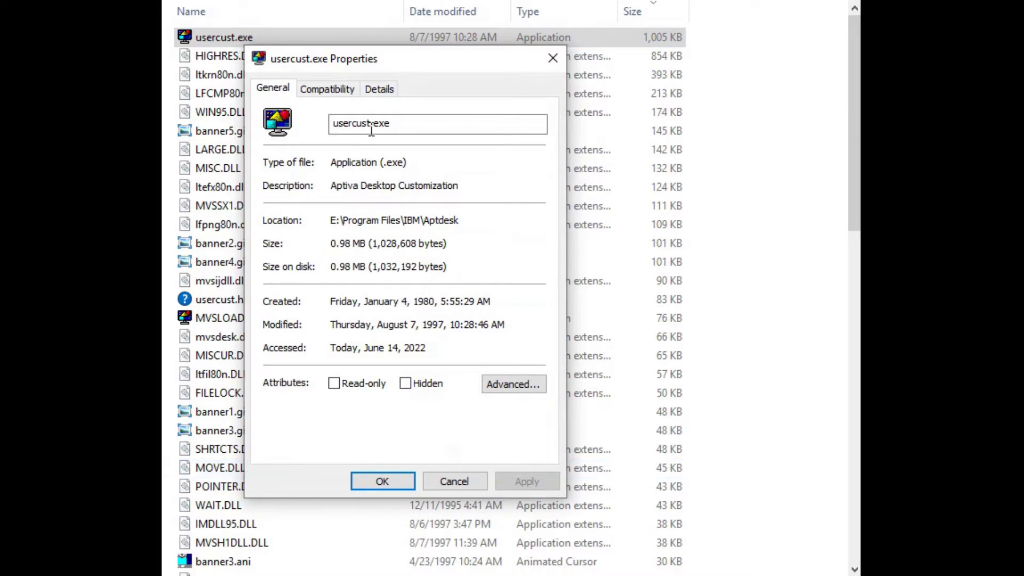
View the detailed properties of usercust.exe and widen the value column to read the full copyright entry
{"action": "left_click", "coordinate": [378, 90]}
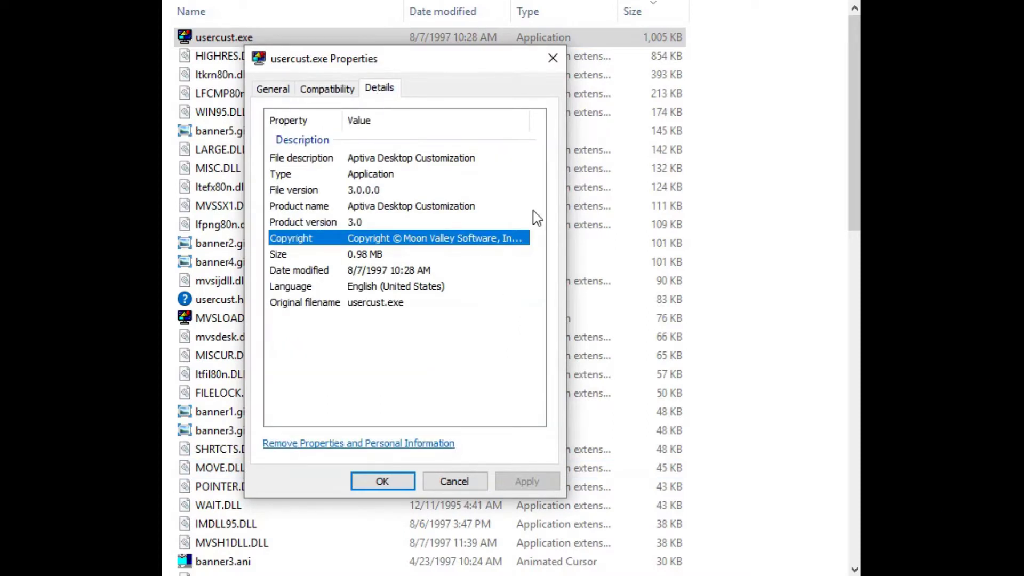
{"action": "left_click_drag", "start_coordinate": [531, 123], "coordinate": [610, 127]}
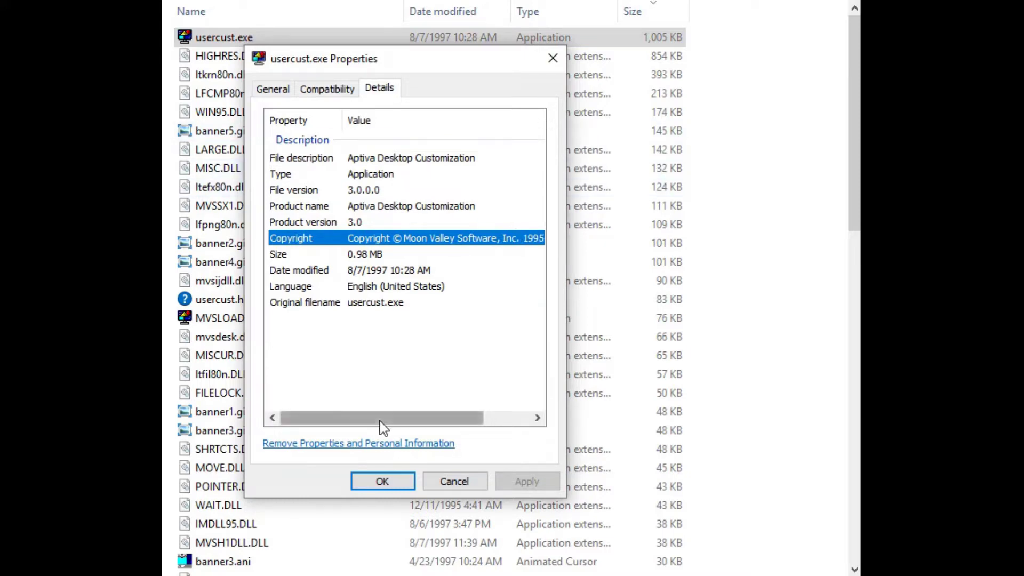
{"action": "mouse_move", "coordinate": [381, 418]}
{"action": "left_mouse_down"}
{"action": "mouse_move", "coordinate": [418, 423]}
{"action": "mouse_move", "coordinate": [377, 433]}
{"action": "left_mouse_up"}
{"action": "left_click", "coordinate": [366, 222]}
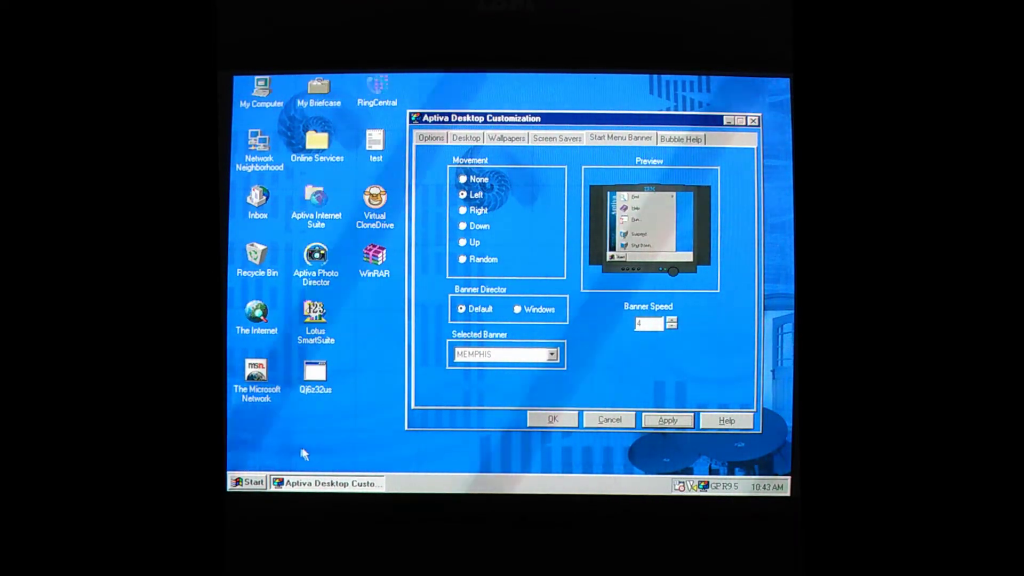
Show the Start menu's animated banner, and open the test file on the desktop with the Pivot launch effect
{"action": "left_click", "coordinate": [247, 481]}
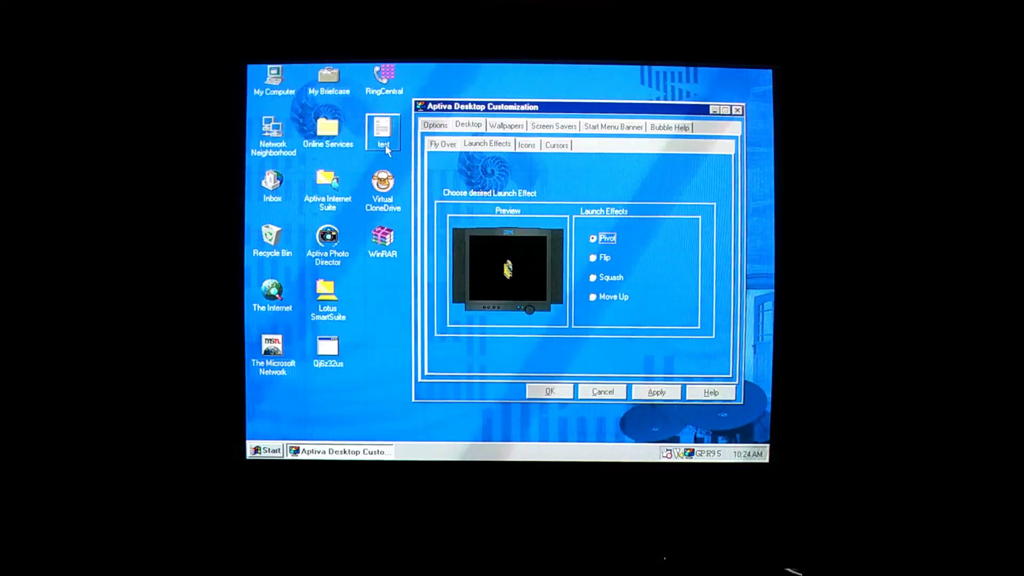
{"action": "left_click", "coordinate": [386, 147]}
{"action": "double_click", "coordinate": [386, 147]}
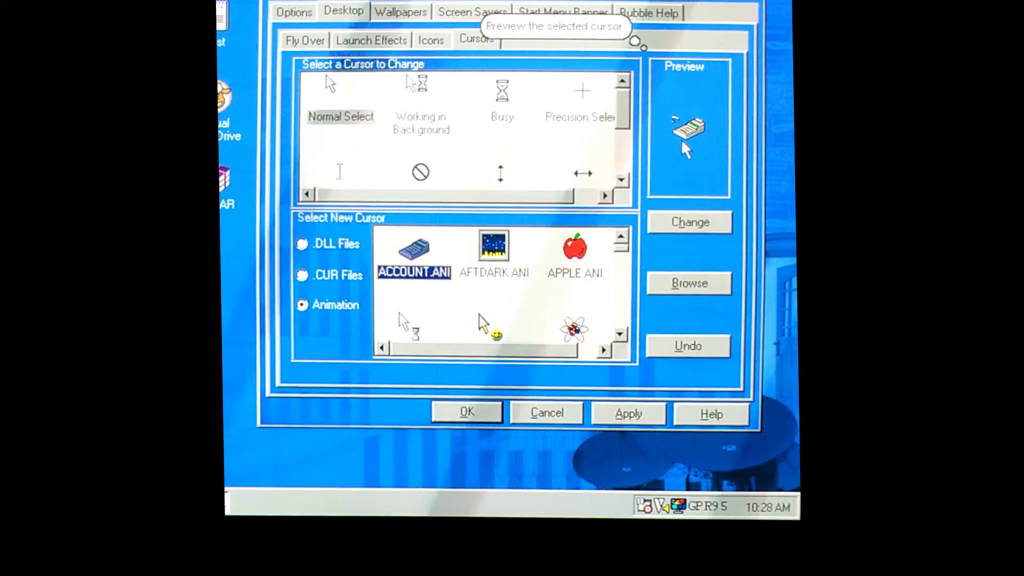
Preview the animated cursors for Normal Select from ACCOUNT.ANI through APPSTART.ANI to BALLONS2.ANI
{"action": "key", "text": "Right"}
{"action": "key", "text": "Right"}
{"action": "key", "text": "Right"}
{"action": "key", "text": "Right"}
{"action": "key", "text": "Right"}
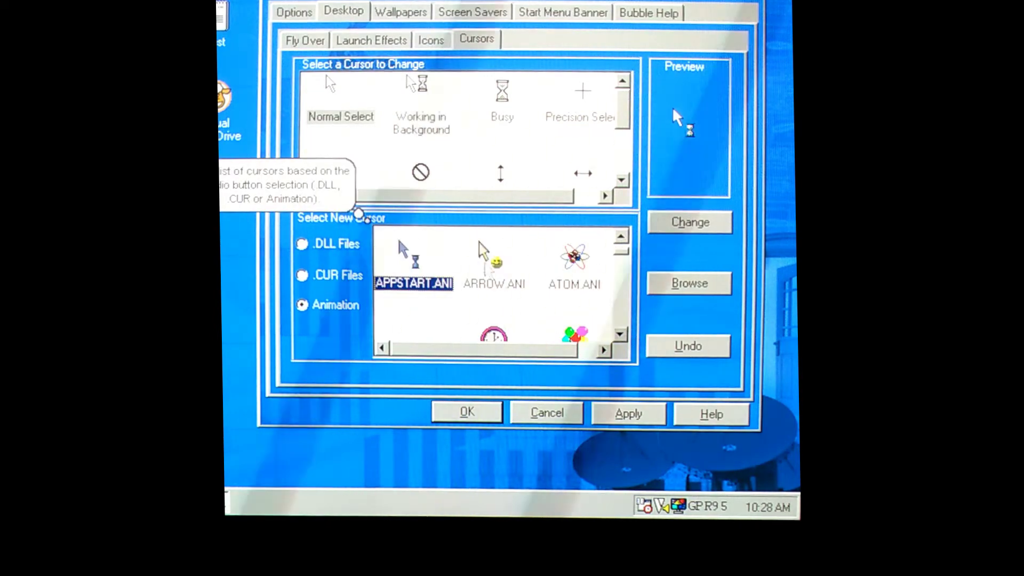
{"action": "key", "text": "Right"}
{"action": "key", "text": "Right"}
{"action": "key", "text": "Right"}
{"action": "key", "text": "Right"}
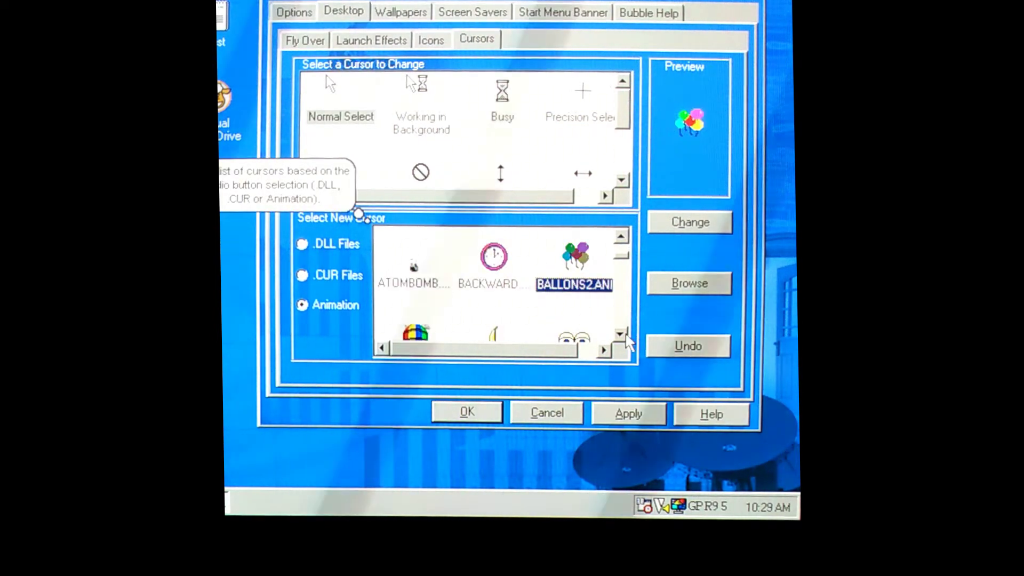
Continue previewing the animated cursors after BALLONS2.ANI, through CAMERA.ANI to COFFEE.ANI
{"action": "key", "text": "Right"}
{"action": "key", "text": "Right"}
{"action": "key", "text": "Right"}
{"action": "key", "text": "Right"}
{"action": "key", "text": "Right"}
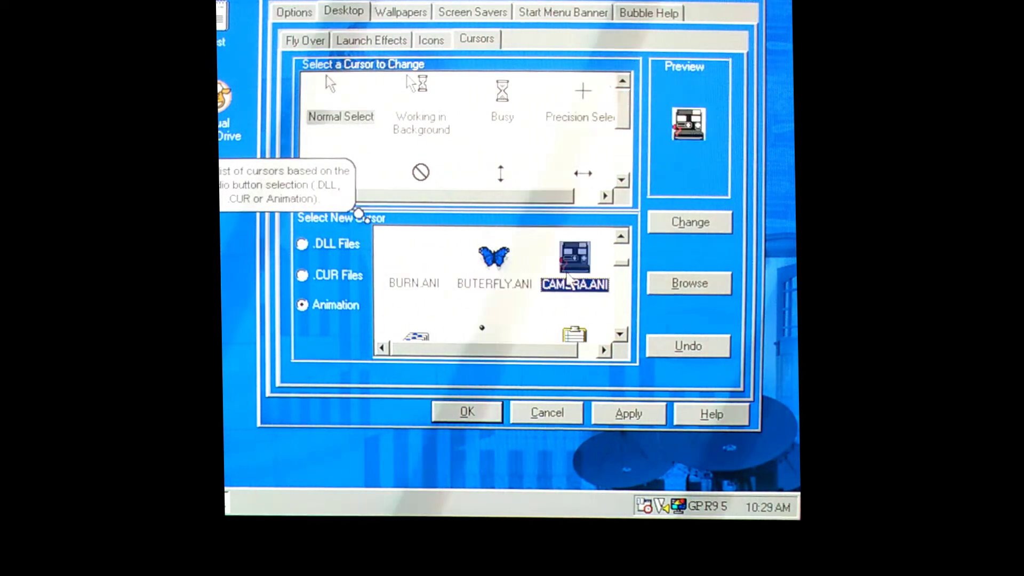
{"action": "key", "text": "Right"}
{"action": "key", "text": "Right"}
{"action": "key", "text": "Right"}
{"action": "key", "text": "Right"}
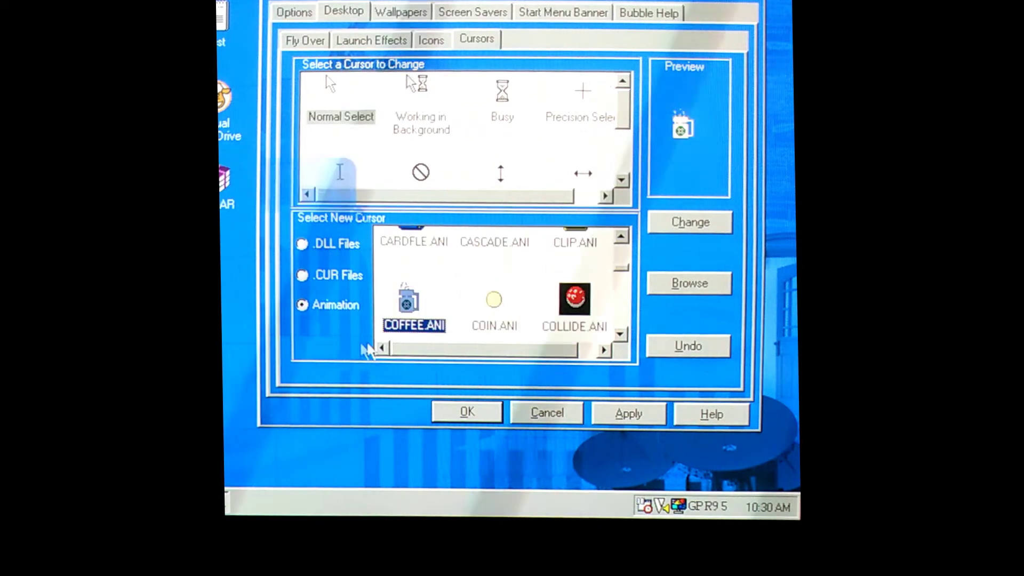
Preview the animated cursors following COFFEE.ANI, through CYLINDER.ANI and on to PINCH.ANI
{"action": "key", "text": "Right"}
{"action": "key", "text": "Right"}
{"action": "key", "text": "Right"}
{"action": "key", "text": "Right"}
{"action": "key", "text": "Right"}
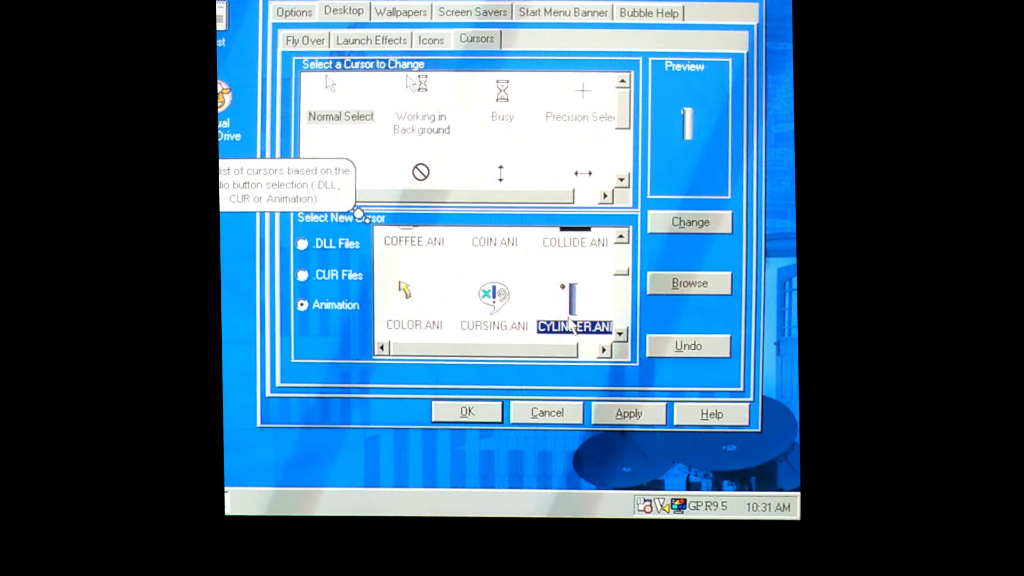
{"action": "key", "text": "Right"}
{"action": "key", "text": "Right"}
{"action": "key", "text": "Right"}
{"action": "key", "text": "Right"}
{"action": "key", "text": "Right"}
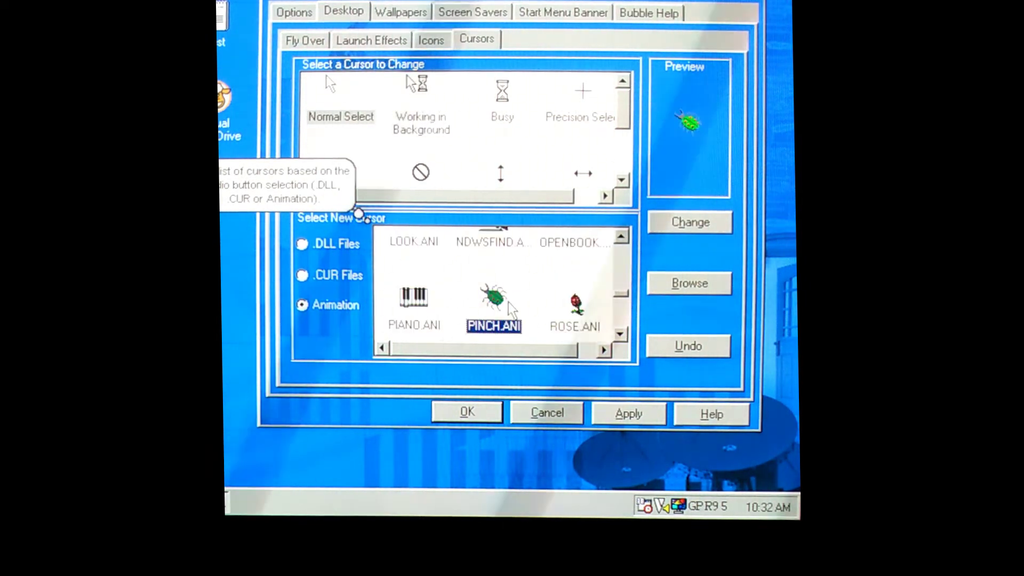
Preview the animated cursors following PINCH.ANI, past the SIZE cursors and on to SPIN.ANI
{"action": "key", "text": "Right"}
{"action": "key", "text": "Right"}
{"action": "key", "text": "Right"}
{"action": "key", "text": "Right"}
{"action": "key", "text": "Right"}
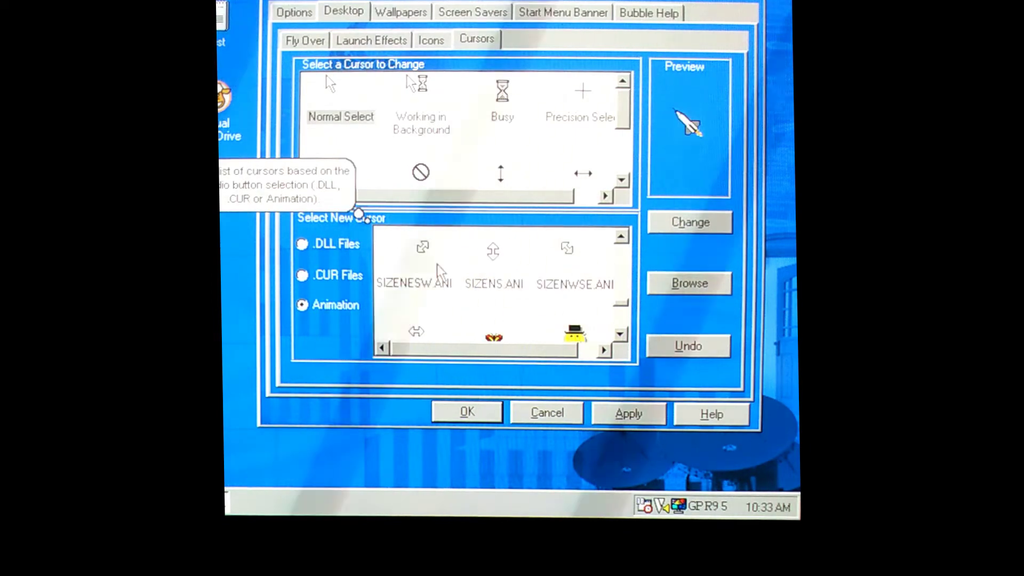
{"action": "key", "text": "Right"}
{"action": "key", "text": "Right"}
{"action": "key", "text": "Right"}
{"action": "key", "text": "Right"}
{"action": "key", "text": "Right"}
{"action": "key", "text": "Right"}
{"action": "key", "text": "Right"}
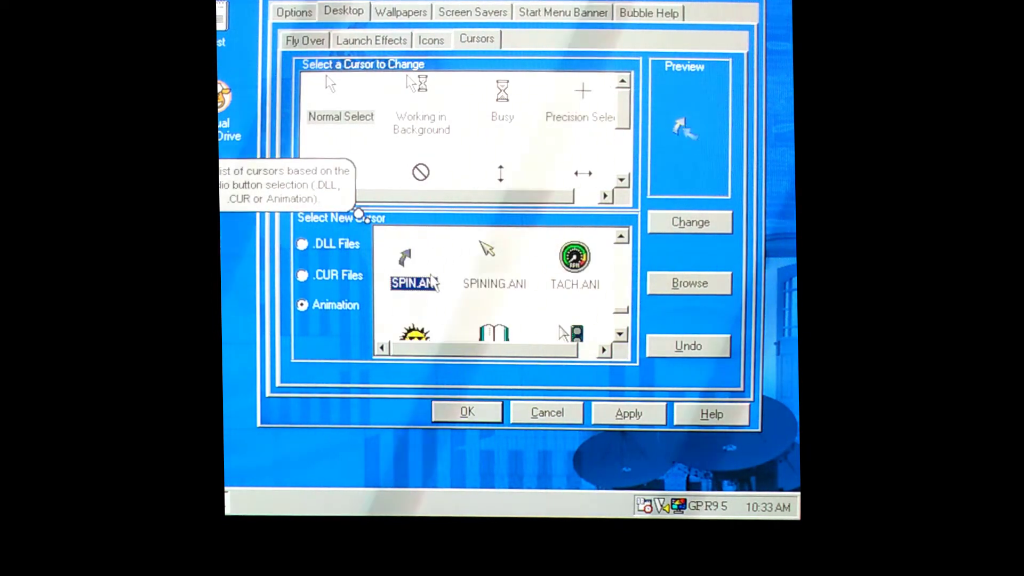
Preview the remaining animated cursors after SPIN.ANI, through TLIGHT.ANI and the ones following it
{"action": "key", "text": "Right"}
{"action": "key", "text": "Right"}
{"action": "key", "text": "Right"}
{"action": "key", "text": "Right"}
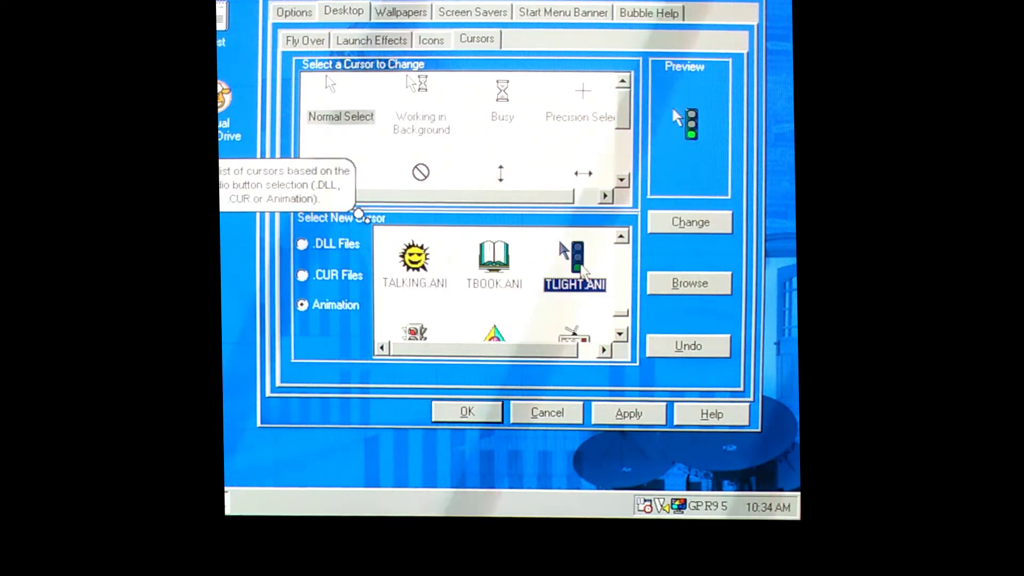
{"action": "key", "text": "Right"}
{"action": "key", "text": "Right"}
{"action": "key", "text": "Right"}
{"action": "key", "text": "Right"}
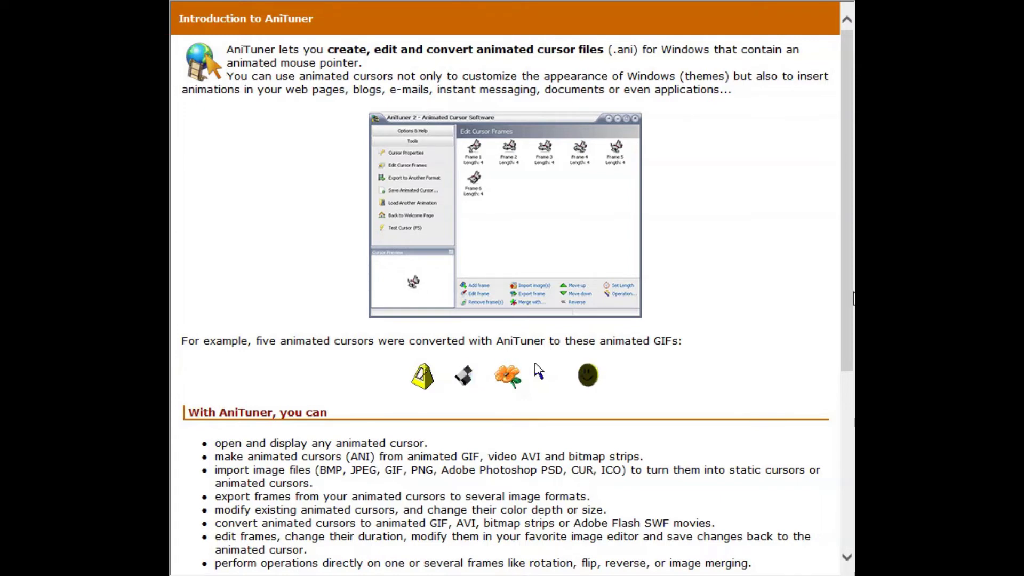
Read down the Introduction to AniTuner page past its list of features
{"action": "left_click_drag", "start_coordinate": [851, 297], "coordinate": [851, 488]}
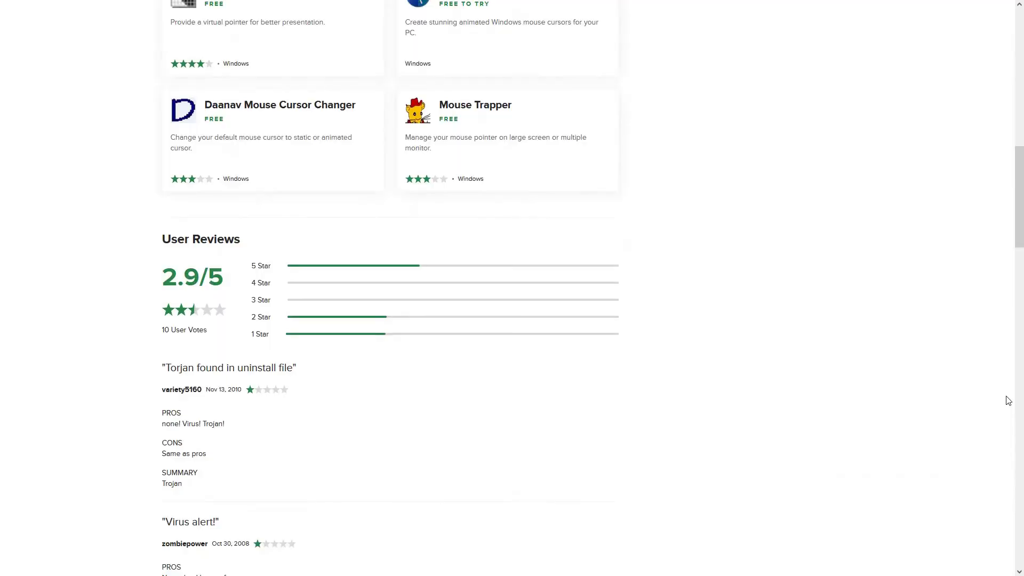
Go to the user reviews and highlight "Torjan" in the first review's title and its "none! Virus! Trojan!" remark
{"action": "scroll", "coordinate": [1005, 398], "scroll_direction": "down", "scroll_amount": 2}
{"action": "scroll", "coordinate": [971, 367], "scroll_direction": "down", "scroll_amount": 3}
{"action": "left_click_drag", "start_coordinate": [165, 96], "coordinate": [195, 96]}
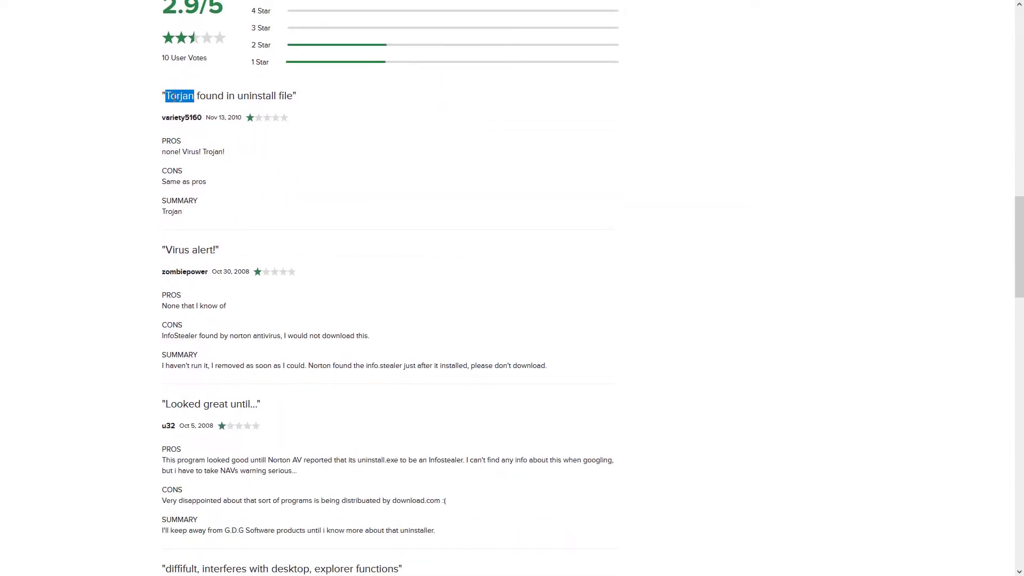
{"action": "left_click", "coordinate": [172, 96]}
{"action": "left_click_drag", "start_coordinate": [162, 153], "coordinate": [229, 155]}
{"action": "scroll", "coordinate": [163, 84], "scroll_direction": "down", "scroll_amount": 3}
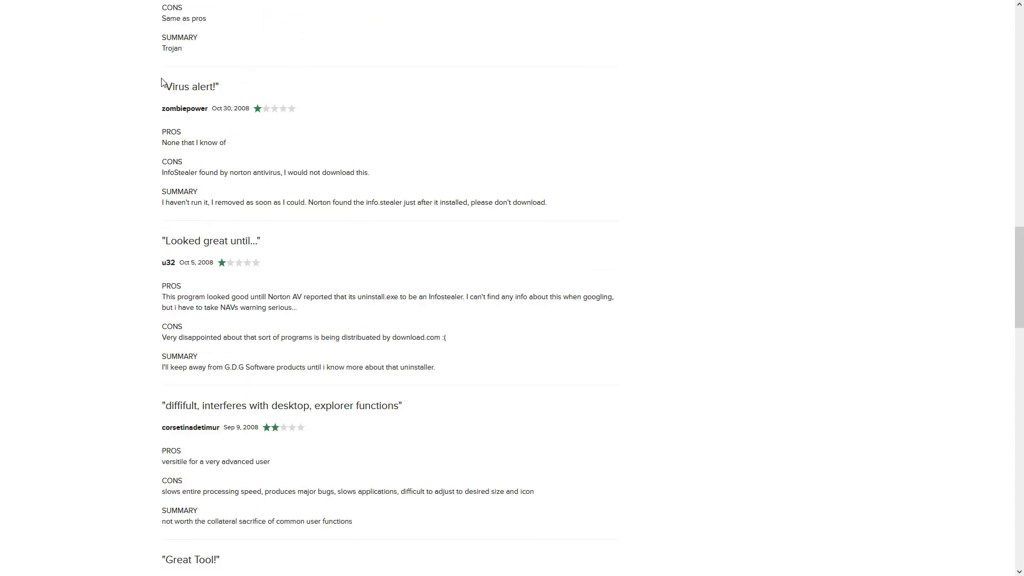
Highlight the "Virus alert!" title, its Norton info.stealer remark, and the Norton AV Infostealer report in the "Looked great until..." review
{"action": "left_click_drag", "start_coordinate": [163, 85], "coordinate": [219, 87]}
{"action": "left_click_drag", "start_coordinate": [308, 203], "coordinate": [402, 204]}
{"action": "scroll", "coordinate": [269, 188], "scroll_direction": "down", "scroll_amount": 2}
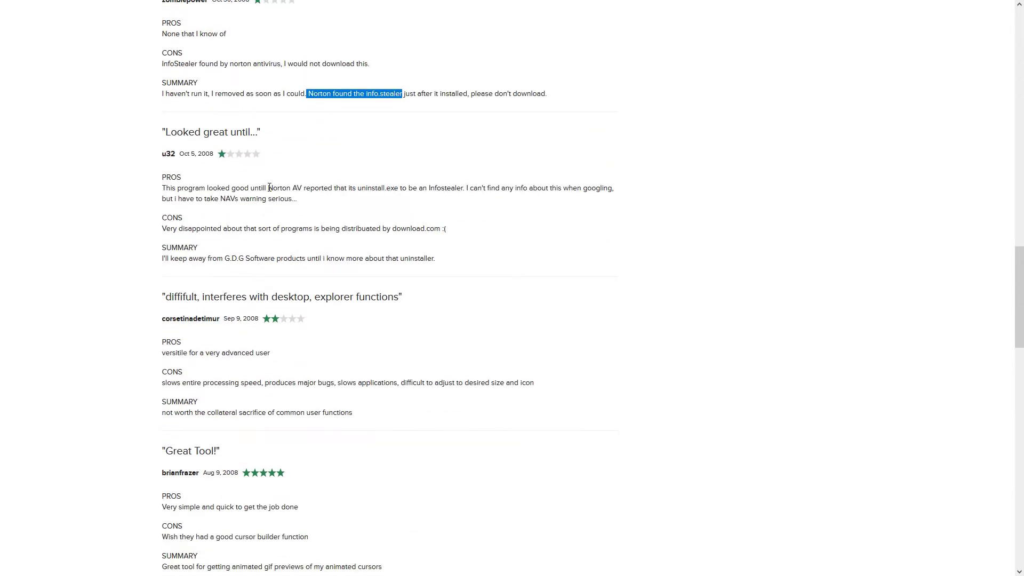
{"action": "left_click_drag", "start_coordinate": [268, 188], "coordinate": [463, 189]}
{"action": "left_click", "coordinate": [466, 213]}
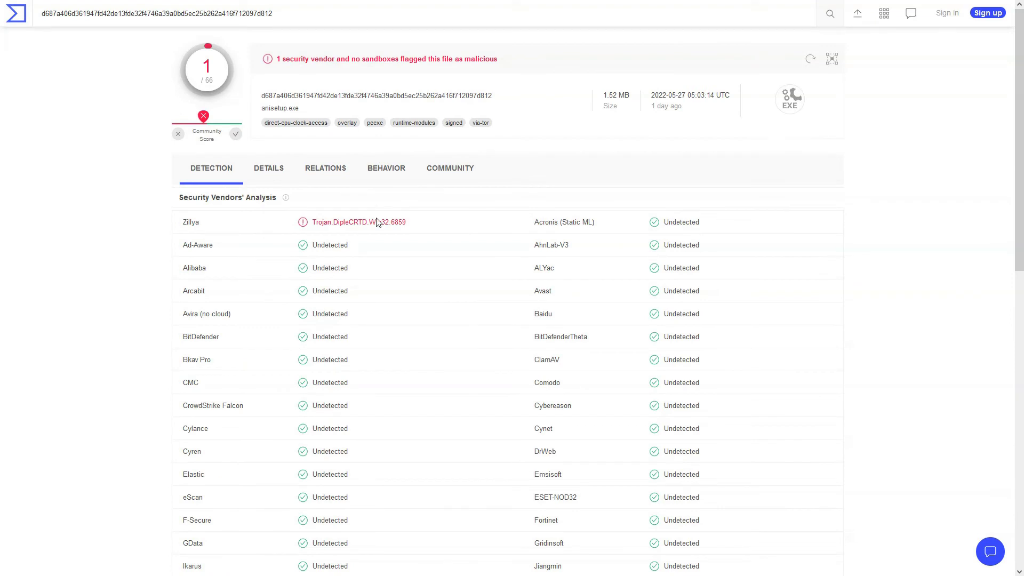
Examine the VirusTotal report for anisetup.exe, highlighting Zillya's detection, reading down the vendor list, and highlighting the overall score
{"action": "left_click_drag", "start_coordinate": [311, 222], "coordinate": [419, 230]}
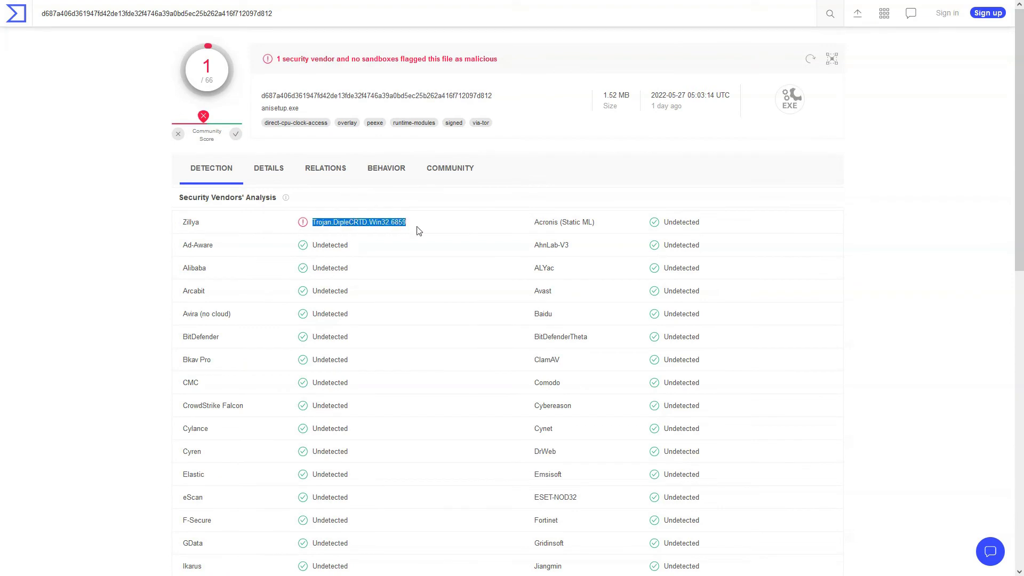
{"action": "left_click", "coordinate": [421, 230]}
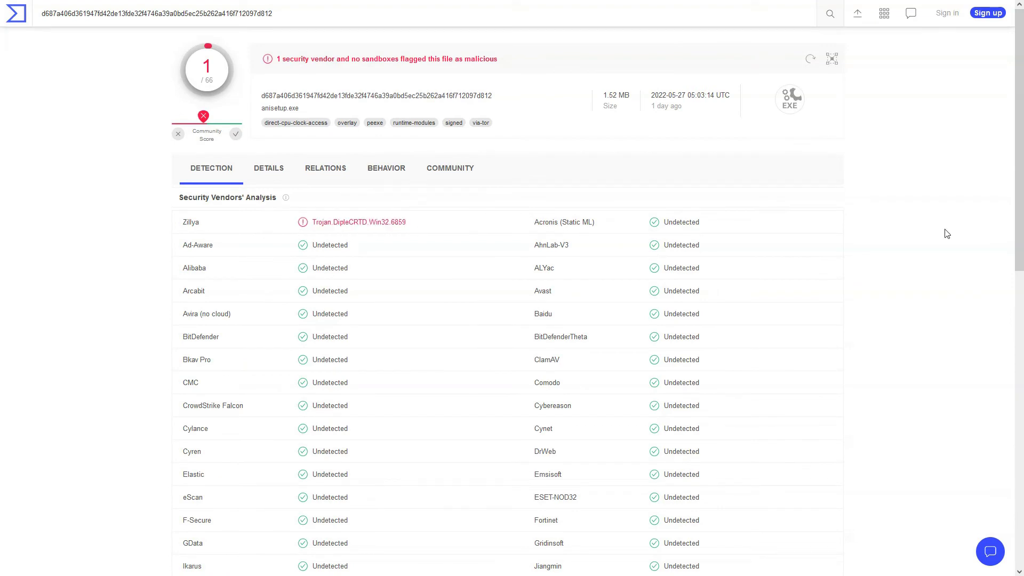
{"action": "scroll", "coordinate": [923, 261], "scroll_direction": "down", "scroll_amount": 2}
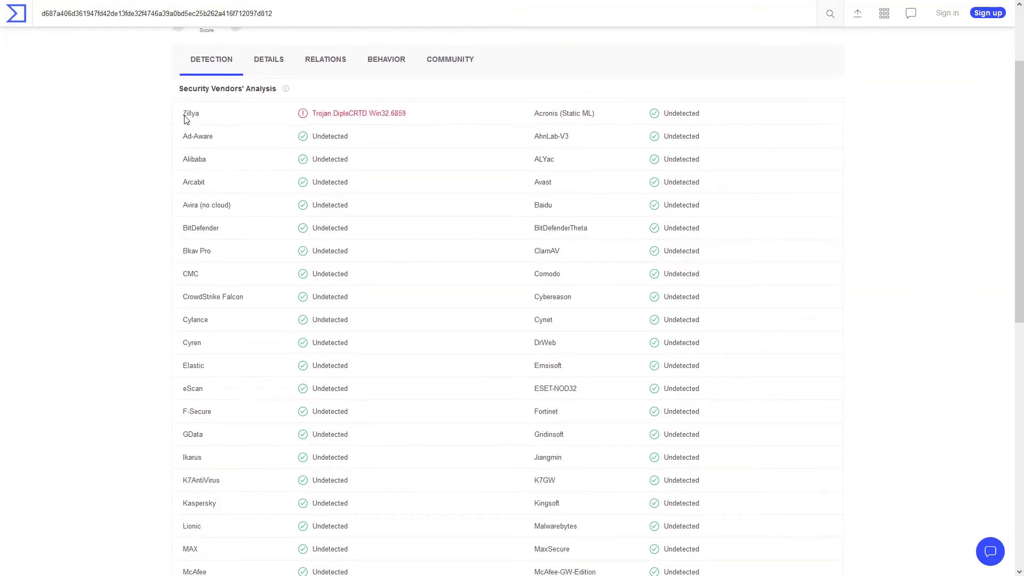
{"action": "left_click_drag", "start_coordinate": [182, 114], "coordinate": [425, 119]}
{"action": "left_click", "coordinate": [425, 118]}
{"action": "scroll", "coordinate": [870, 284], "scroll_direction": "down", "scroll_amount": 8}
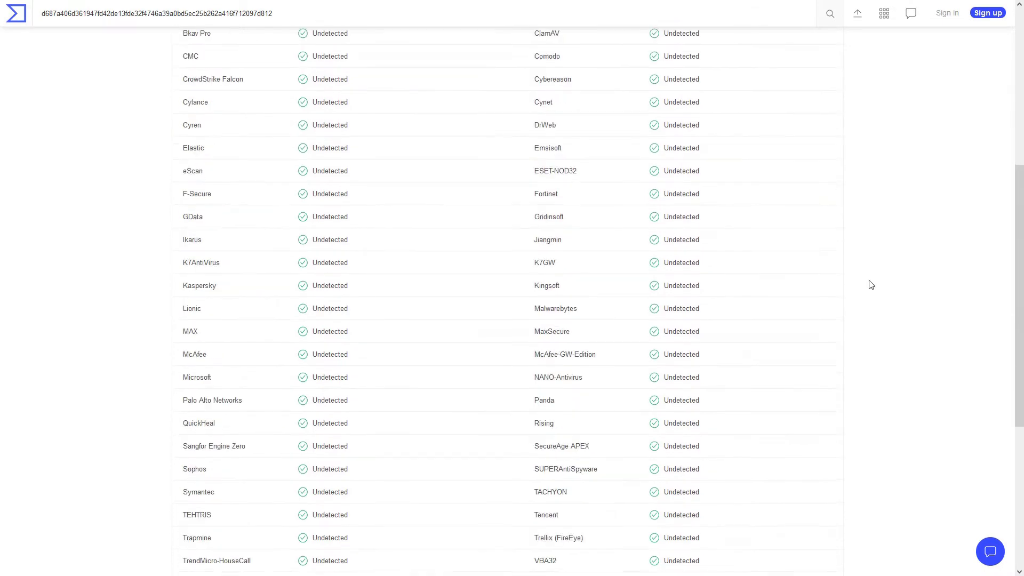
{"action": "scroll", "coordinate": [871, 284], "scroll_direction": "up", "scroll_amount": 12}
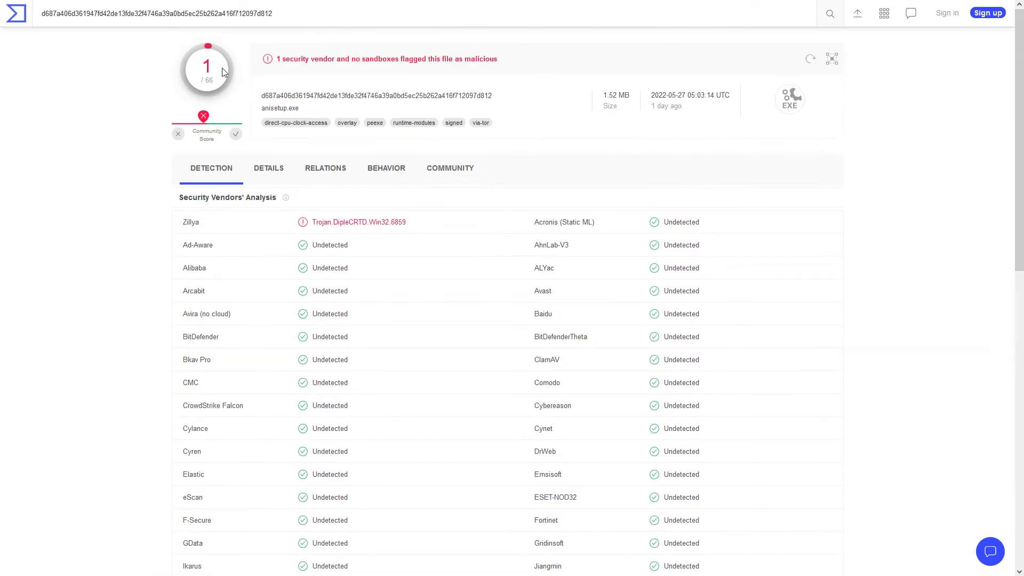
{"action": "left_click_drag", "start_coordinate": [202, 58], "coordinate": [216, 84]}
{"action": "left_click", "coordinate": [216, 83]}
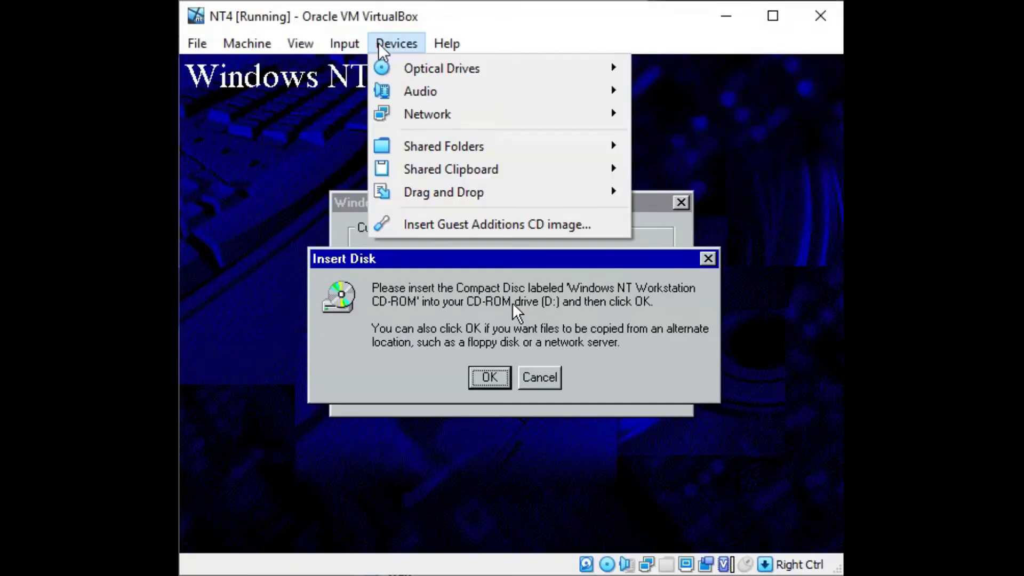
{"action": "left_click", "coordinate": [380, 43]}
{"action": "key", "text": "Return"}
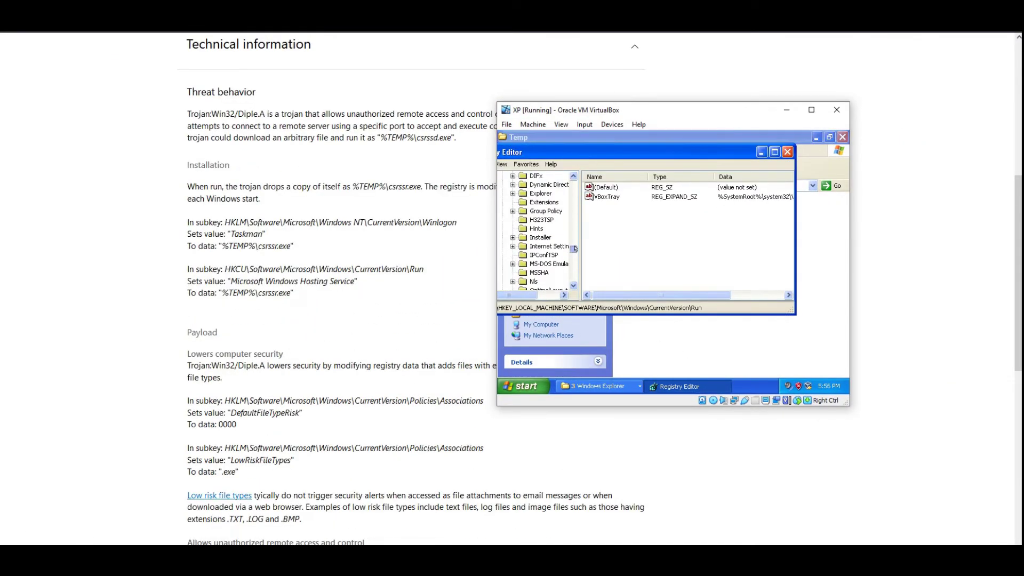
Look through the keys under HKEY_LOCAL_MACHINE\SOFTWARE\Microsoft\Windows\CurrentVersion in the XP virtual machine's Registry Editor
{"action": "scroll", "coordinate": [575, 248], "scroll_direction": "down", "scroll_amount": 3}
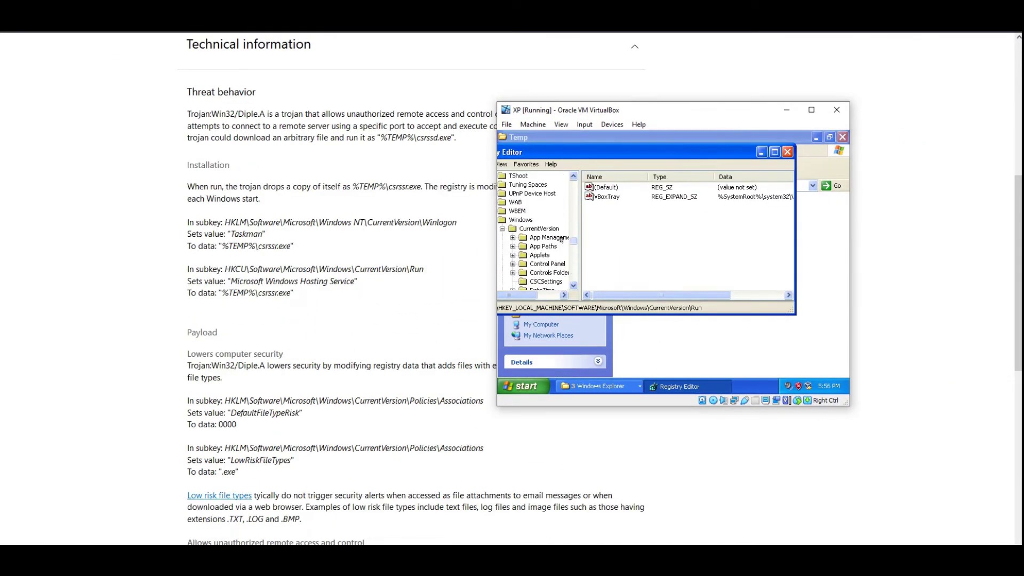
{"action": "key", "text": "Left"}
{"action": "scroll", "coordinate": [586, 244], "scroll_direction": "down", "scroll_amount": 5}
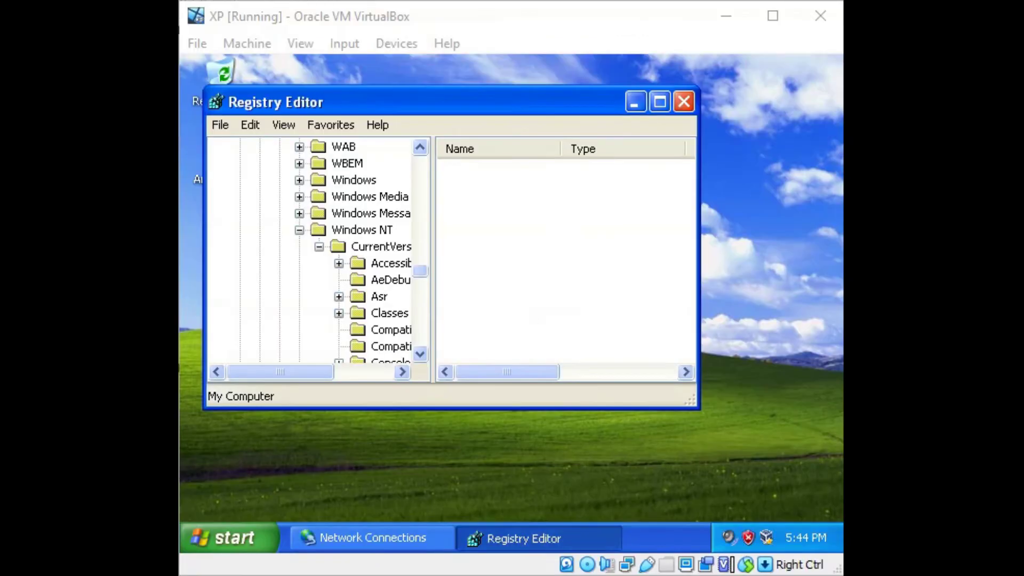
Open the Winlogon key under Windows NT\CurrentVersion, widen the Registry Editor window, and check the Winlogon and Run values
{"action": "scroll", "coordinate": [320, 250], "scroll_direction": "down", "scroll_amount": 5}
{"action": "left_click", "coordinate": [390, 263]}
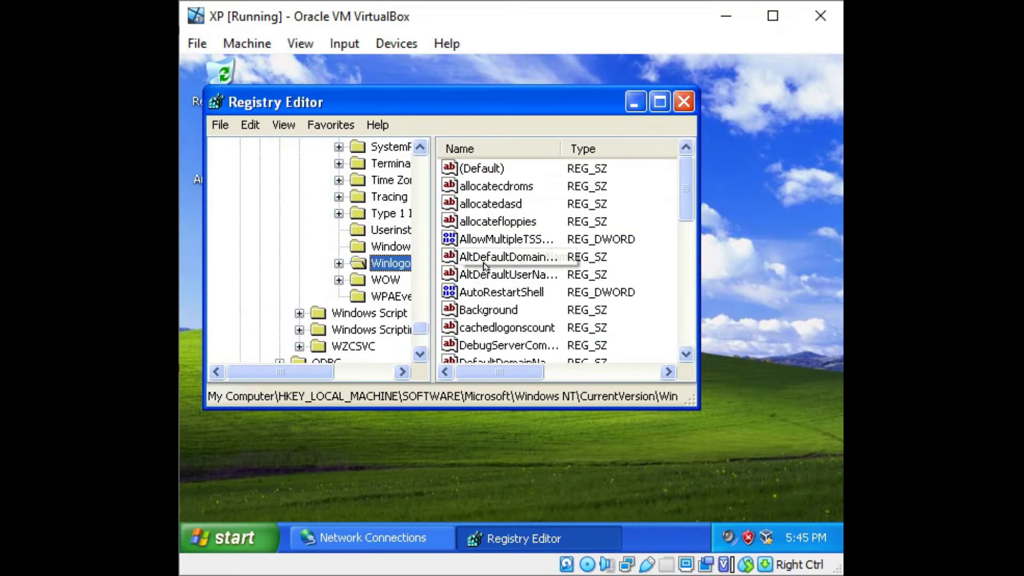
{"action": "left_click_drag", "start_coordinate": [699, 160], "coordinate": [840, 159]}
{"action": "scroll", "coordinate": [798, 160], "scroll_direction": "up", "scroll_amount": 5}
{"action": "left_click", "coordinate": [563, 271]}
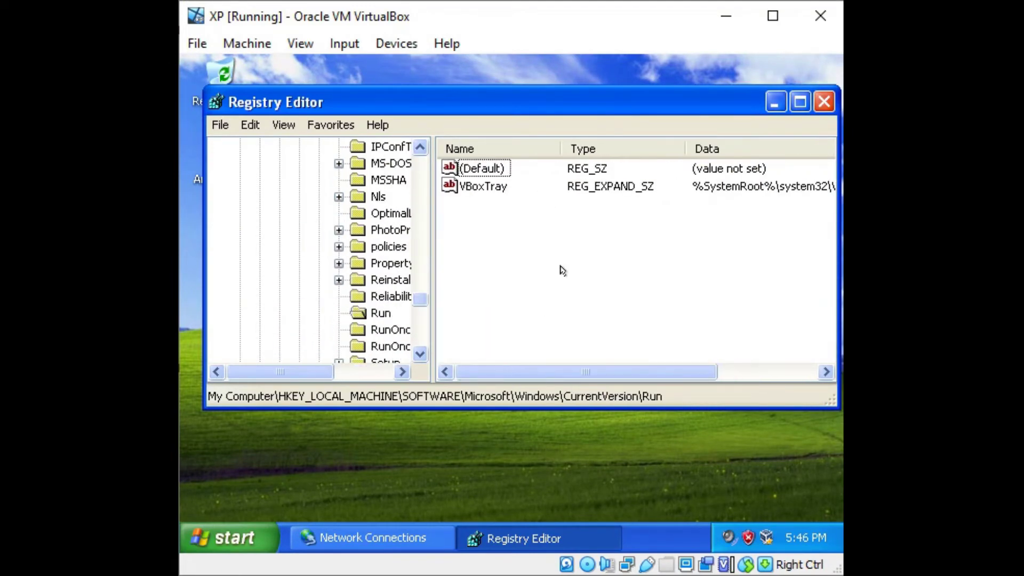
Look through the remaining HKEY_LOCAL_MACHINE\SOFTWARE keys, including Windows 3.1 Migration Status, and return to the Windows\CurrentVersion branch
{"action": "scroll", "coordinate": [320, 267], "scroll_direction": "down", "scroll_amount": 15}
{"action": "left_click", "coordinate": [304, 294]}
{"action": "left_click", "coordinate": [279, 295]}
{"action": "scroll", "coordinate": [219, 199], "scroll_direction": "up", "scroll_amount": 20}
{"action": "scroll", "coordinate": [297, 263], "scroll_direction": "down", "scroll_amount": 15}
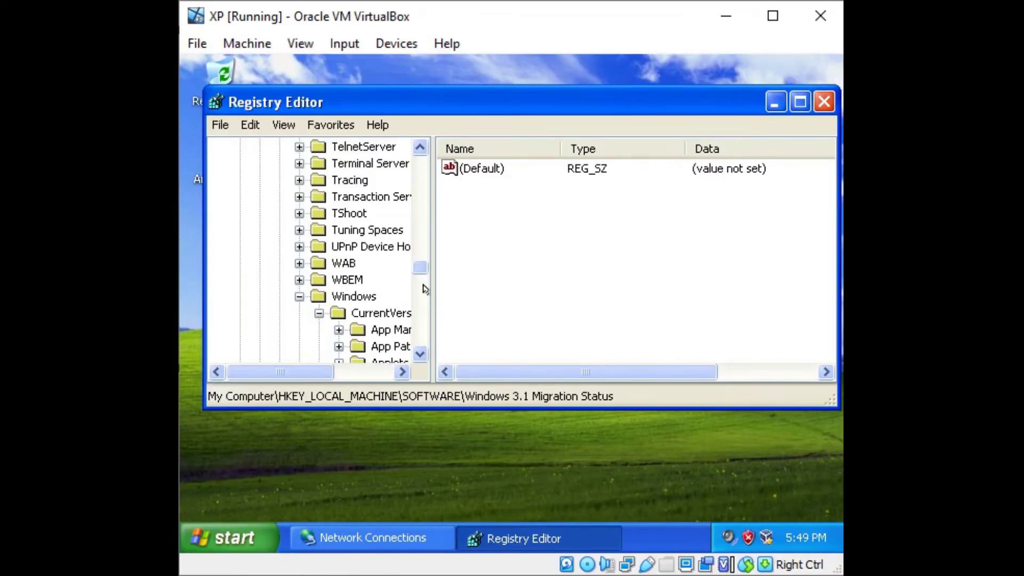
{"action": "scroll", "coordinate": [423, 288], "scroll_direction": "down", "scroll_amount": 5}
{"action": "left_click", "coordinate": [320, 299]}
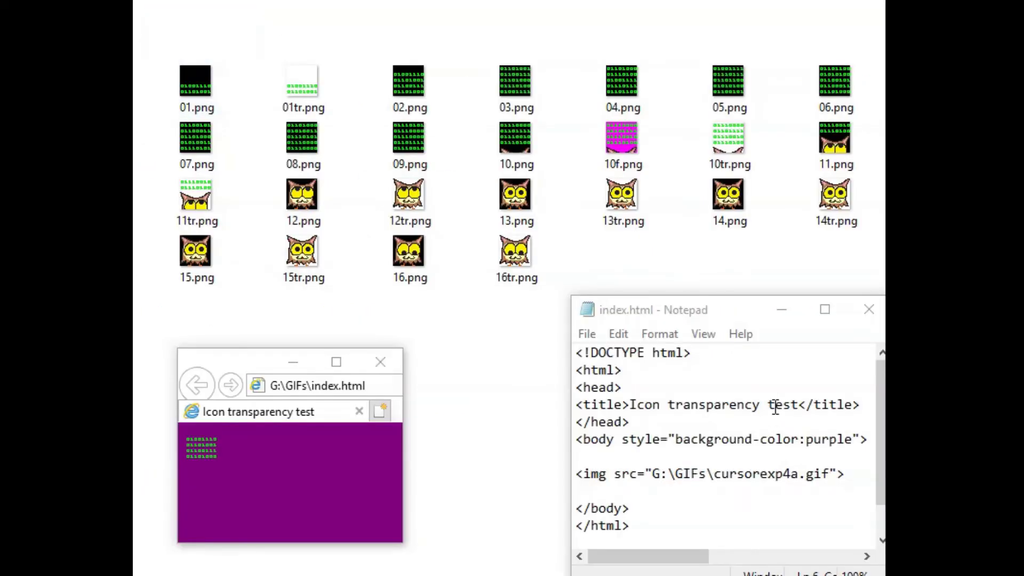
In index.html, point the image to cursorexp4x12.gif, change the background colour to black, and reload the test page
{"action": "left_click", "coordinate": [790, 473]}
{"action": "type", "text": "x12"}
{"action": "left_click", "coordinate": [320, 491]}
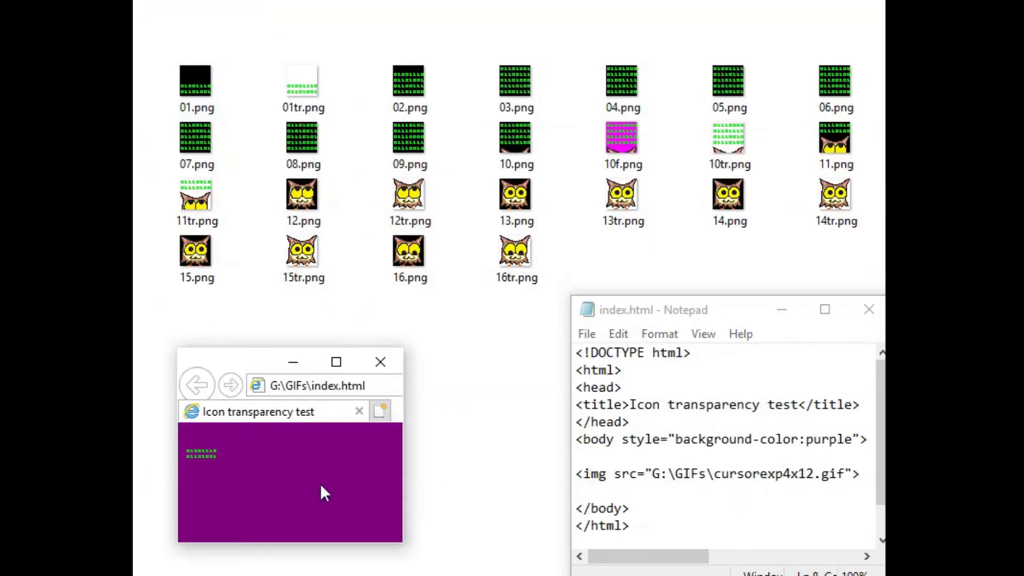
{"action": "left_click_drag", "start_coordinate": [819, 439], "coordinate": [859, 439]}
{"action": "type", "text": "black"}
{"action": "left_click", "coordinate": [260, 469]}
{"action": "key", "text": "F5"}
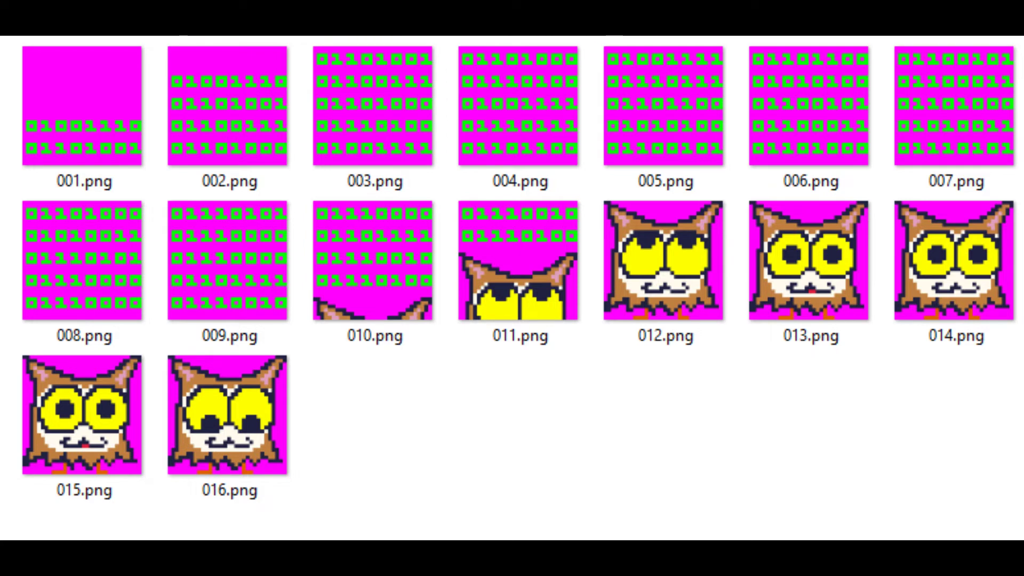
Open 001.png in Windows Photo Viewer and step forward through the owl animation frames to 016.png
{"action": "key", "text": "Return"}
{"action": "key", "text": "Right"}
{"action": "key", "text": "Right"}
{"action": "key", "text": "Right"}
{"action": "key", "text": "Right"}
{"action": "key", "text": "Right"}
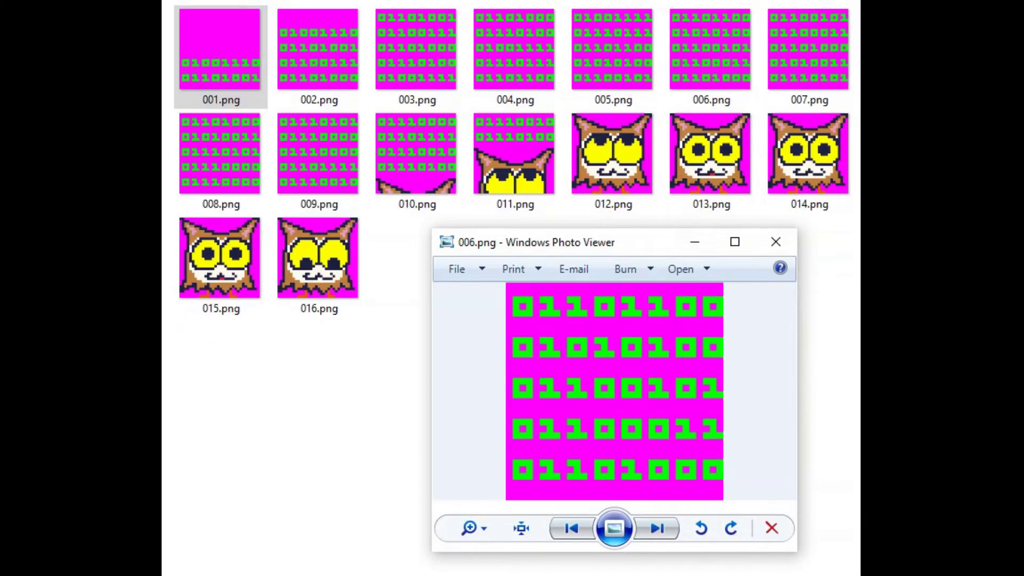
{"action": "key", "text": "Right"}
{"action": "key", "text": "Right"}
{"action": "key", "text": "Right"}
{"action": "key", "text": "Right"}
{"action": "key", "text": "Right"}
{"action": "key", "text": "Right"}
{"action": "key", "text": "Right"}
{"action": "key", "text": "Right"}
{"action": "key", "text": "Right"}
{"action": "key", "text": "Right"}
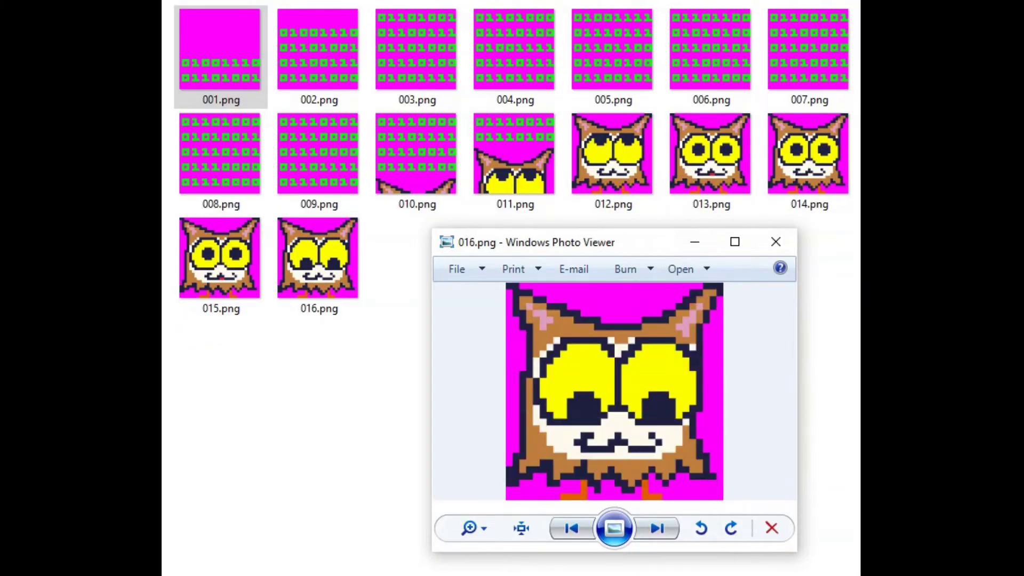
Run through the owl animation frames a second time, from 001.png to 016.png
{"action": "key", "text": "Right"}
{"action": "key", "text": "Right"}
{"action": "key", "text": "Right"}
{"action": "key", "text": "Right"}
{"action": "key", "text": "Right"}
{"action": "key", "text": "Right"}
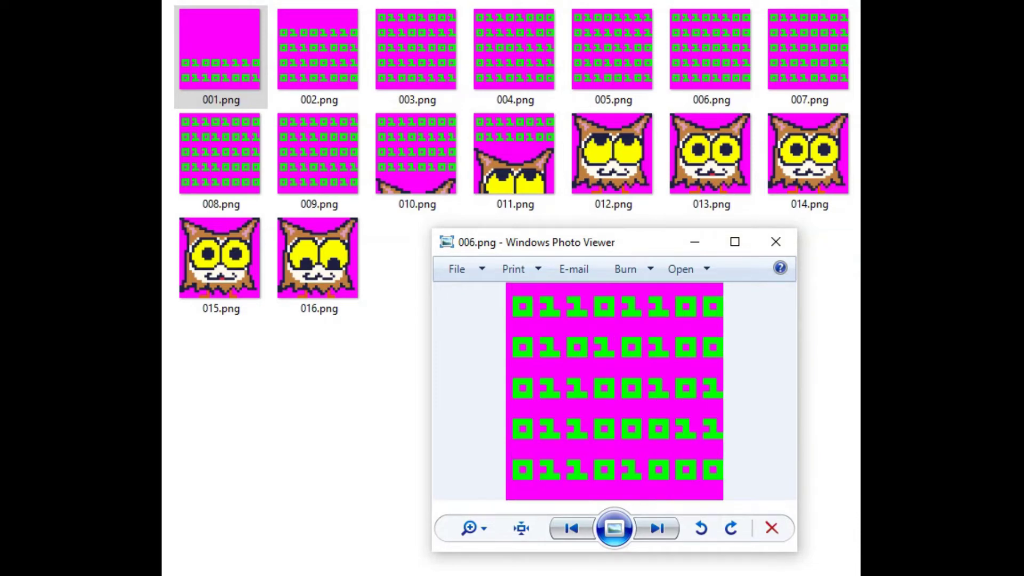
{"action": "key", "text": "Right"}
{"action": "key", "text": "Right"}
{"action": "key", "text": "Right"}
{"action": "key", "text": "Right"}
{"action": "key", "text": "Right"}
{"action": "key", "text": "Right"}
{"action": "key", "text": "Right"}
{"action": "key", "text": "Right"}
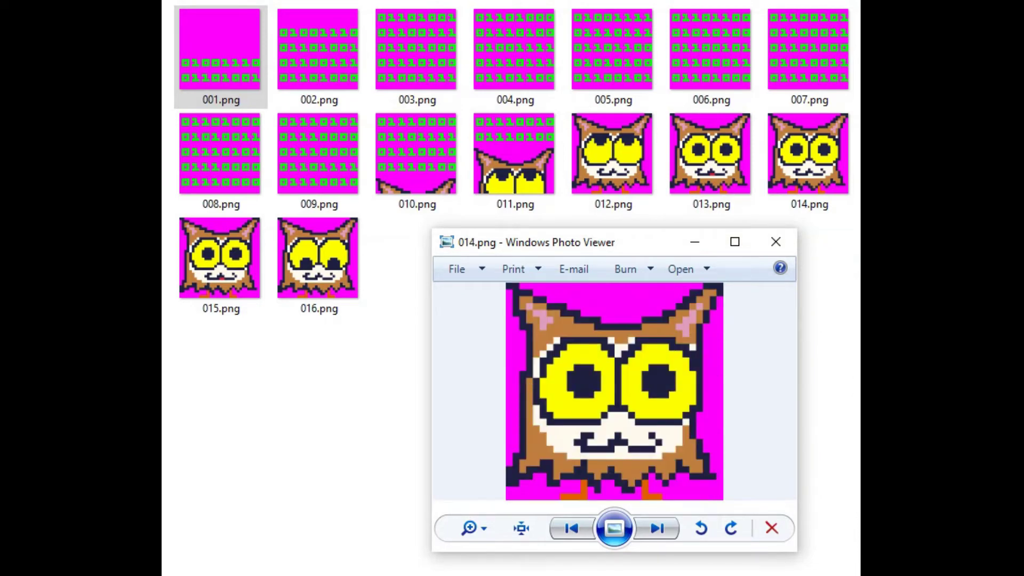
{"action": "key", "text": "Right"}
{"action": "key", "text": "Right"}
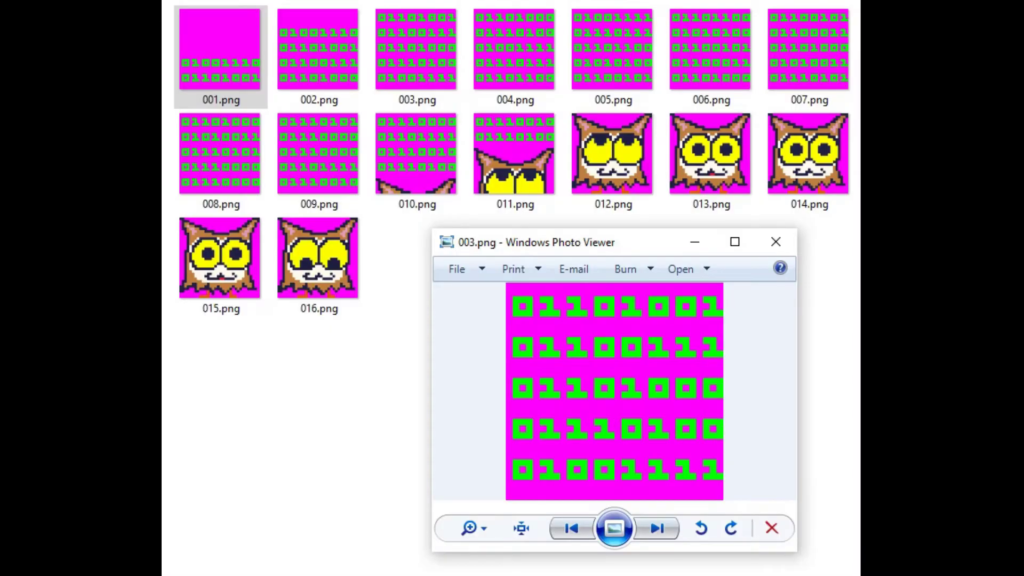
Step backward through the owl animation frames, past 007.png
{"action": "key", "text": "Right"}
{"action": "key", "text": "Left"}
{"action": "key", "text": "Left"}
{"action": "key", "text": "Left"}
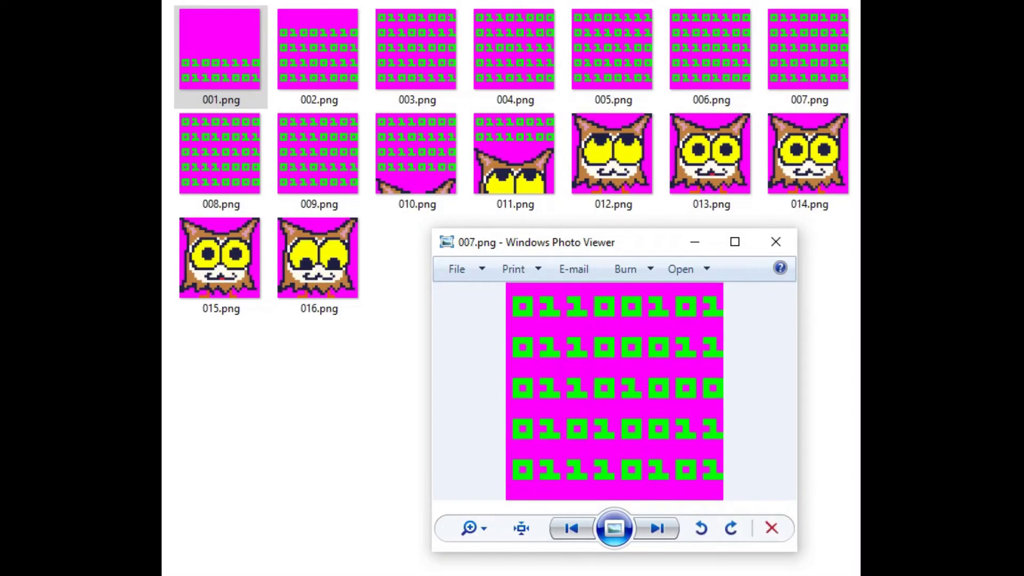
{"action": "key", "text": "Left"}
{"action": "key", "text": "Left"}
{"action": "key", "text": "Left"}
{"action": "key", "text": "Left"}
{"action": "key", "text": "Left"}
{"action": "key", "text": "Left"}
{"action": "key", "text": "Left"}
{"action": "key", "text": "Left"}
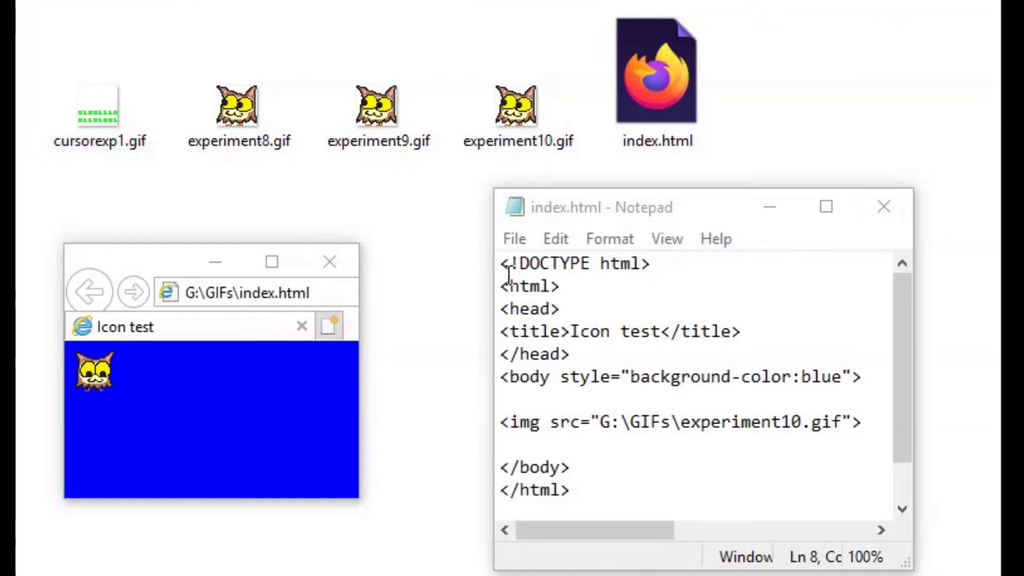
Change the page title in index.html to "Icon transparency test"
{"action": "left_click_drag", "start_coordinate": [570, 331], "coordinate": [663, 331]}
{"action": "left_click", "coordinate": [620, 331]}
{"action": "type", "text": "transparency"}
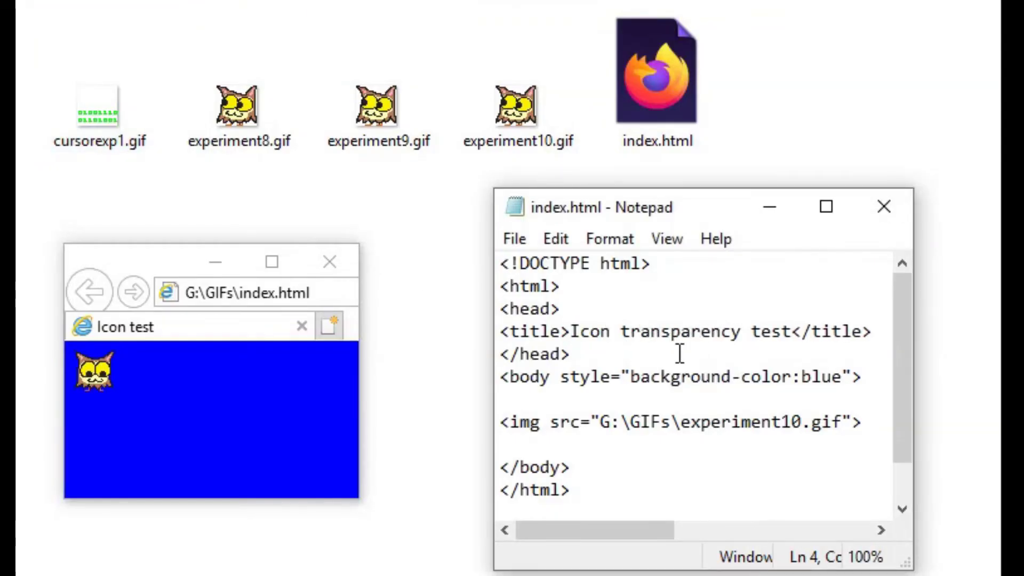
Set the page's background colour to orange and reload it to test the owl GIF's transparency
{"action": "left_click", "coordinate": [837, 376]}
{"action": "double_click", "coordinate": [836, 377]}
{"action": "type", "text": "orange"}
{"action": "key", "text": "alt+Tab"}
{"action": "key", "text": "F5"}
Test the owl GIF against a red and a white page background, reloading the page after each change
{"action": "double_click", "coordinate": [859, 376]}
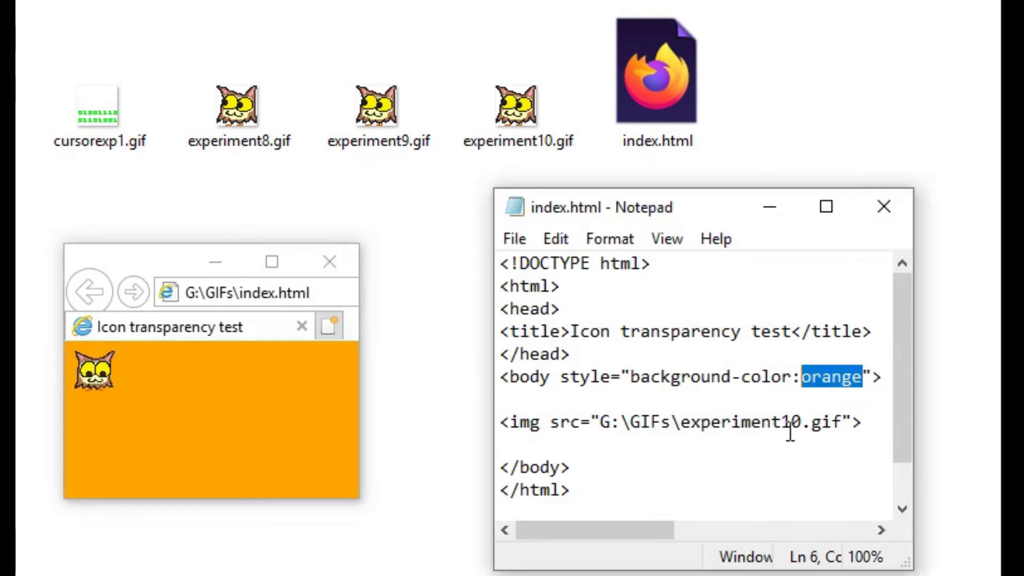
{"action": "type", "text": "red"}
{"action": "key", "text": "alt+Tab"}
{"action": "key", "text": "F5"}
{"action": "key", "text": "alt+Tab"}
{"action": "double_click", "coordinate": [816, 376]}
{"action": "type", "text": "white"}
{"action": "key", "text": "alt+Tab"}
{"action": "key", "text": "F5"}
Set the page's background colour to black, reload the page, and select the image file name experiment10 in the code
{"action": "key", "text": "alt+Tab"}
{"action": "double_click", "coordinate": [821, 377]}
{"action": "type", "text": "black"}
{"action": "key", "text": "alt+Tab"}
{"action": "key", "text": "F5"}
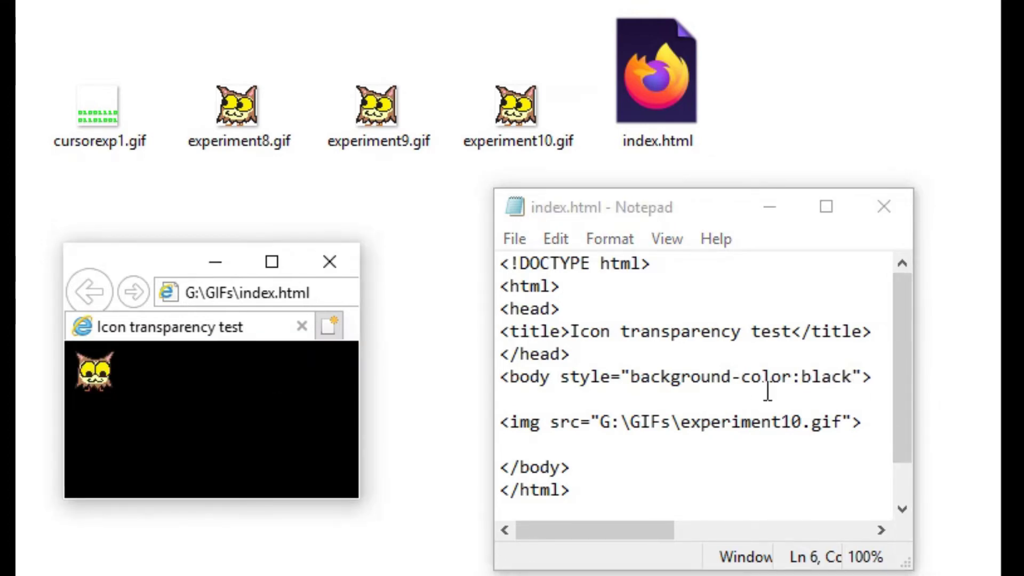
{"action": "left_click", "coordinate": [229, 162]}
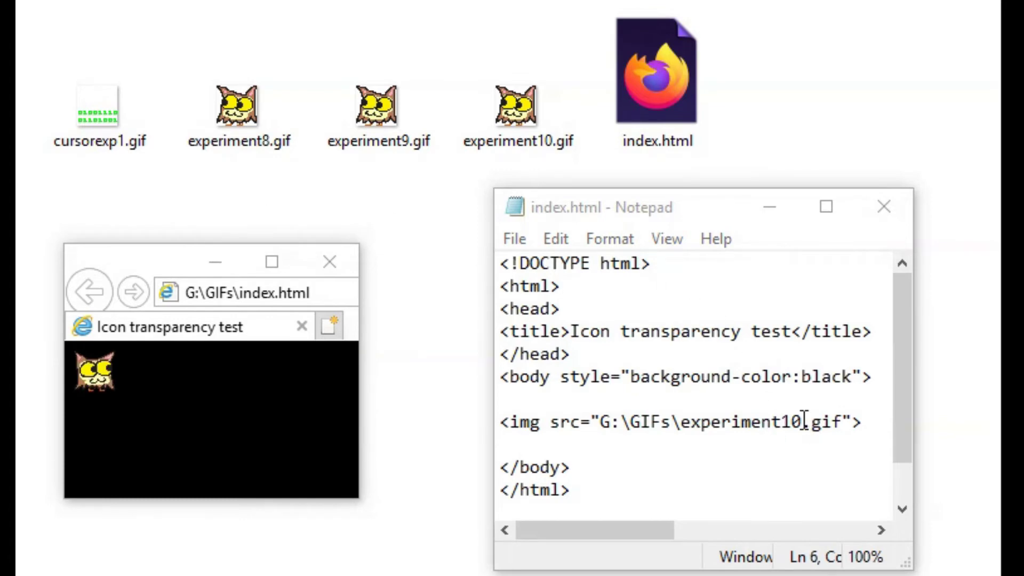
{"action": "left_click_drag", "start_coordinate": [805, 422], "coordinate": [682, 422]}
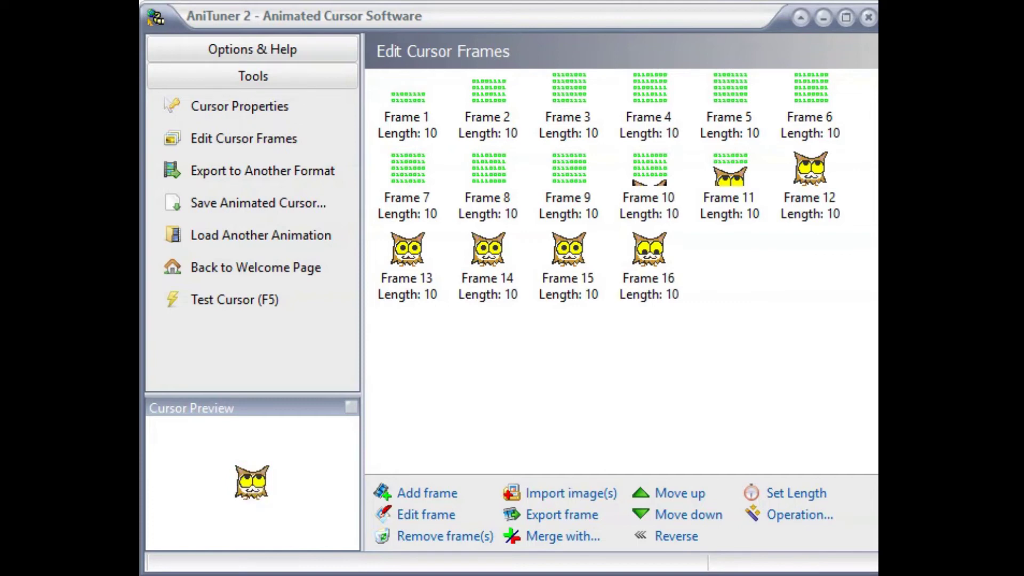
Open the length setting for the owl cursor's frames in AniTuner
{"action": "left_click", "coordinate": [800, 493]}
{"action": "left_click_drag", "start_coordinate": [203, 247], "coordinate": [586, 327]}
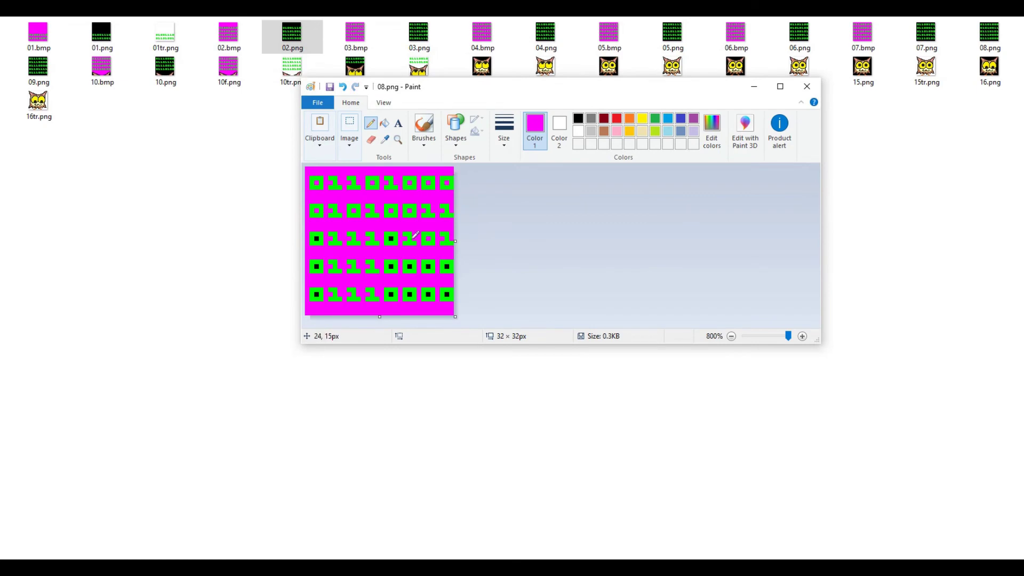
Save the magenta-background 08 frame in Paint as 08.bmp and open 09.png
{"action": "key", "text": "ctrl+s"}
{"action": "left_click", "coordinate": [598, 243]}
{"action": "key", "text": "ctrl+o"}
{"action": "double_click", "coordinate": [389, 224]}
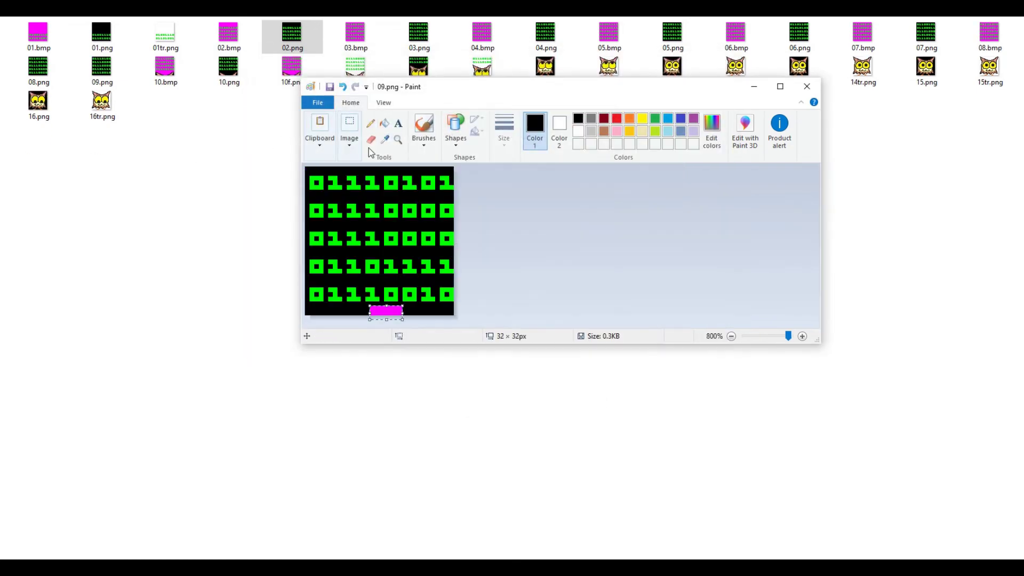
Save the 09 frame as 09.bmp and open another frame from the cursor experiment 2 folder
{"action": "left_click", "coordinate": [315, 170]}
{"action": "left_click", "coordinate": [431, 212]}
{"action": "left_click", "coordinate": [318, 102]}
{"action": "left_click", "coordinate": [334, 146]}
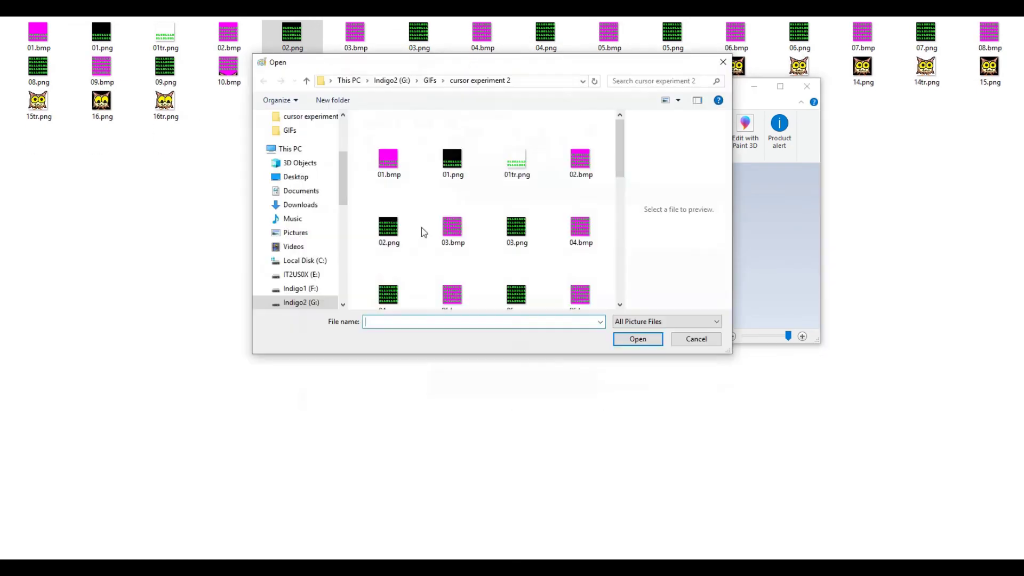
{"action": "double_click", "coordinate": [421, 231]}
Save the magenta-background 11 frame as 11.bmp, then open and save the following frame
{"action": "left_click", "coordinate": [315, 171]}
{"action": "left_click", "coordinate": [318, 203]}
{"action": "key", "text": "ctrl+s"}
{"action": "key", "text": "ctrl+o"}
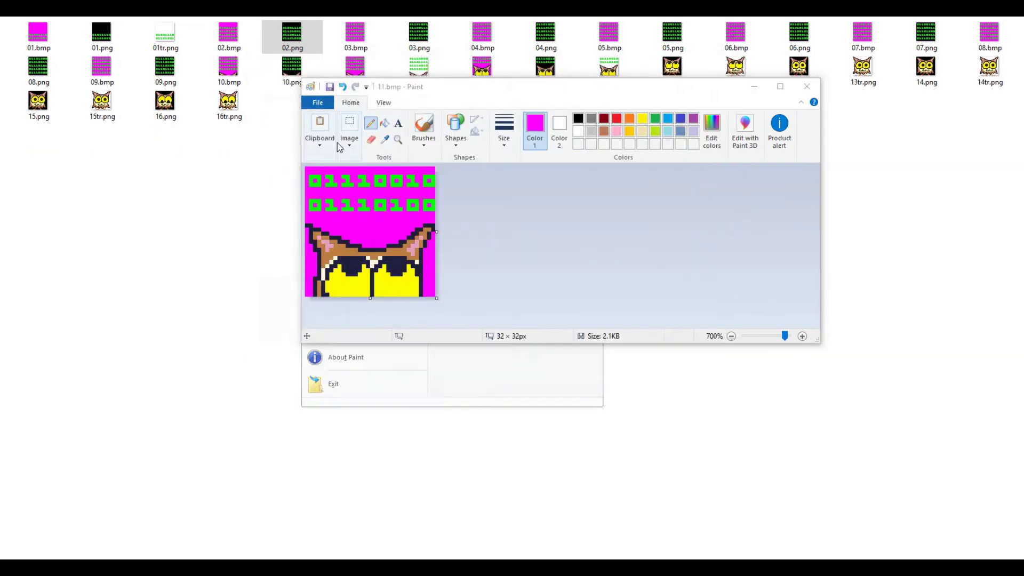
{"action": "double_click", "coordinate": [451, 230]}
{"action": "left_click", "coordinate": [317, 102]}
{"action": "left_click", "coordinate": [317, 102]}
{"action": "left_click", "coordinate": [314, 170]}
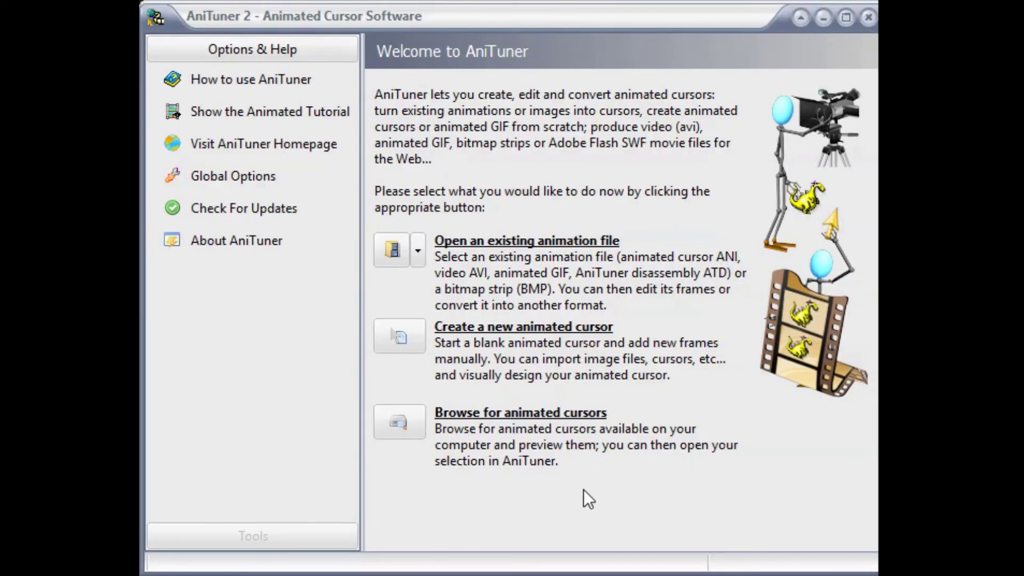
Create a new animated cursor in AniTuner and change its colour depth to 256 colors (8-bit)
{"action": "left_click", "coordinate": [417, 345]}
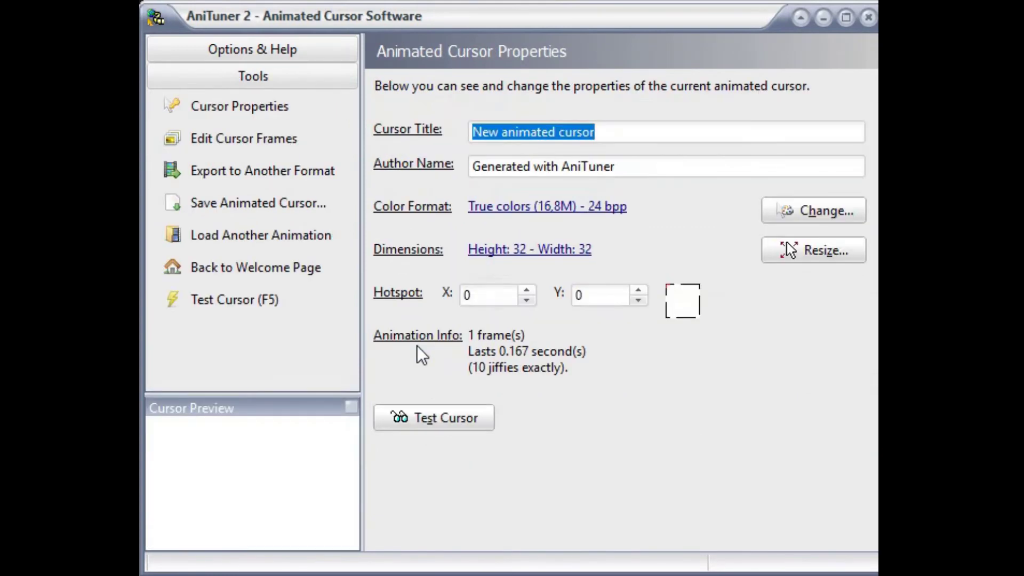
{"action": "key", "text": "alt+h"}
{"action": "left_click", "coordinate": [304, 336]}
{"action": "left_click", "coordinate": [315, 284]}
{"action": "left_click", "coordinate": [327, 234]}
{"action": "left_click", "coordinate": [322, 279]}
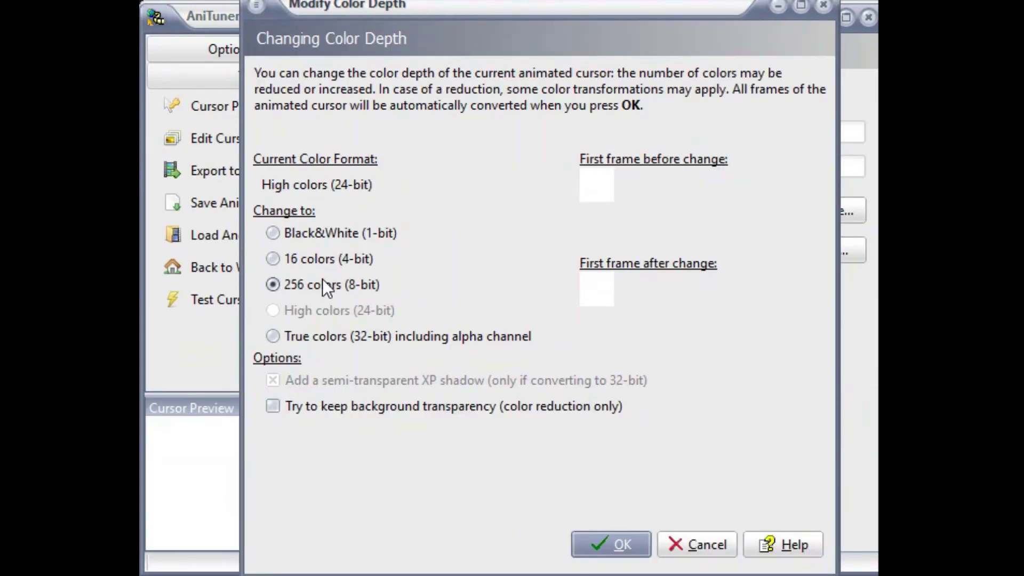
{"action": "left_click", "coordinate": [580, 541]}
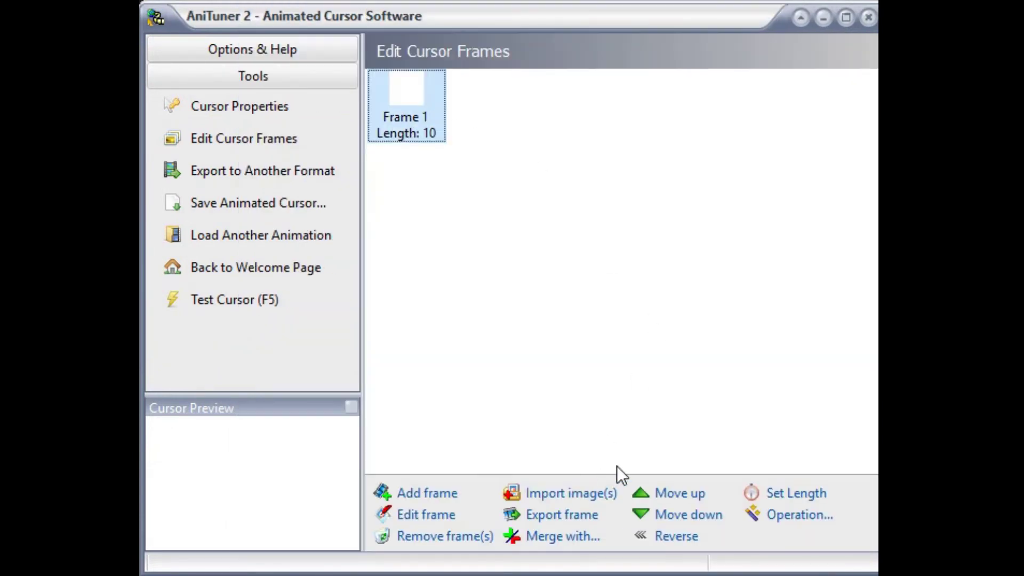
Try to remove the only blank frame, and import cd01.bmp with its Fuchsia background set as transparent
{"action": "left_click", "coordinate": [459, 537]}
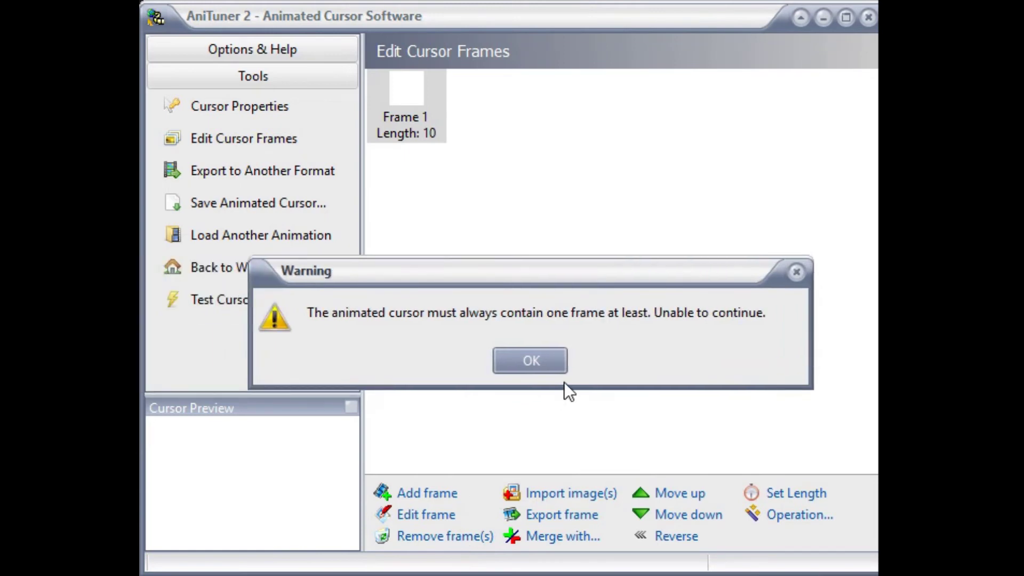
{"action": "left_click", "coordinate": [521, 372]}
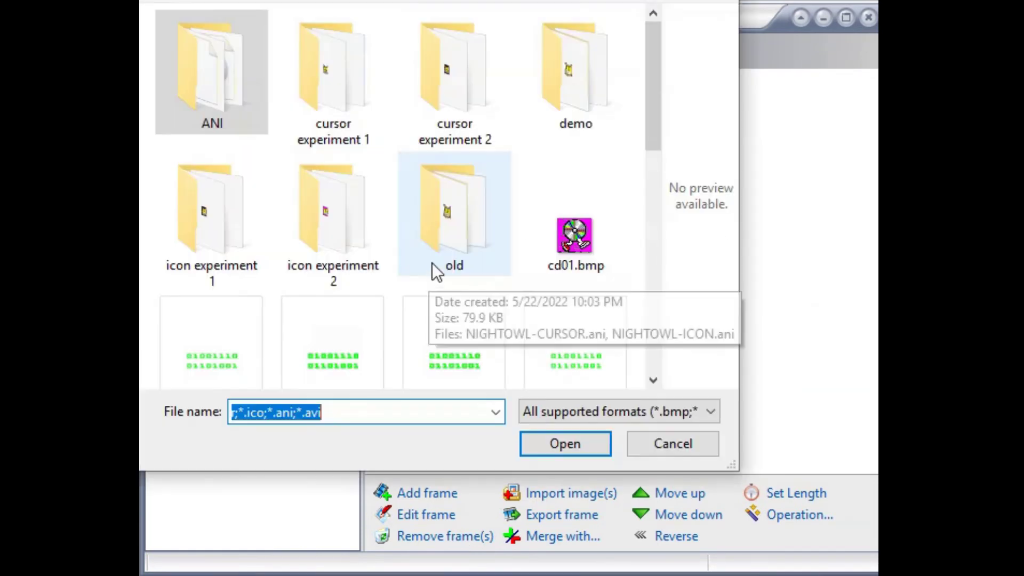
{"action": "double_click", "coordinate": [603, 236]}
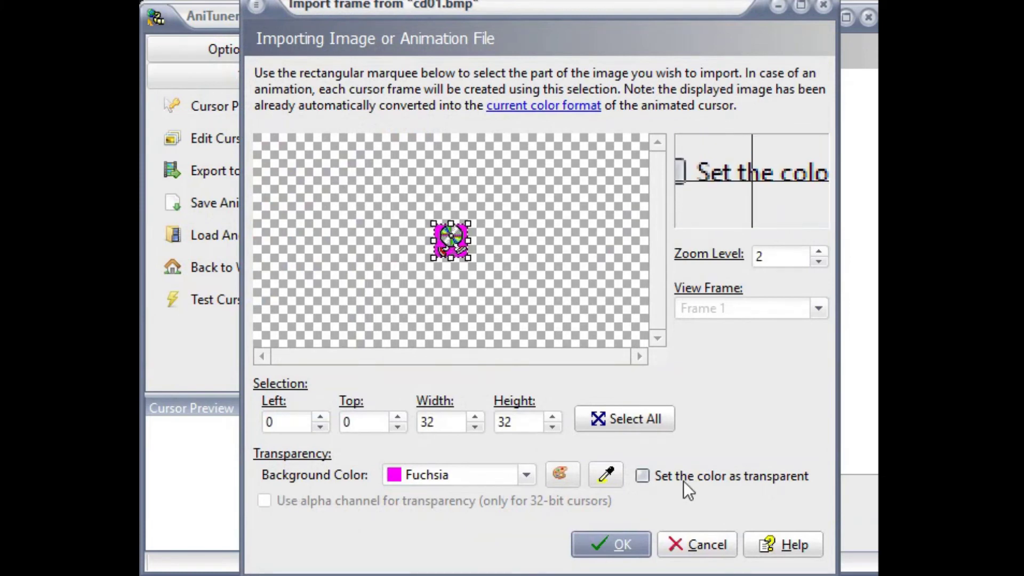
{"action": "left_click", "coordinate": [726, 478]}
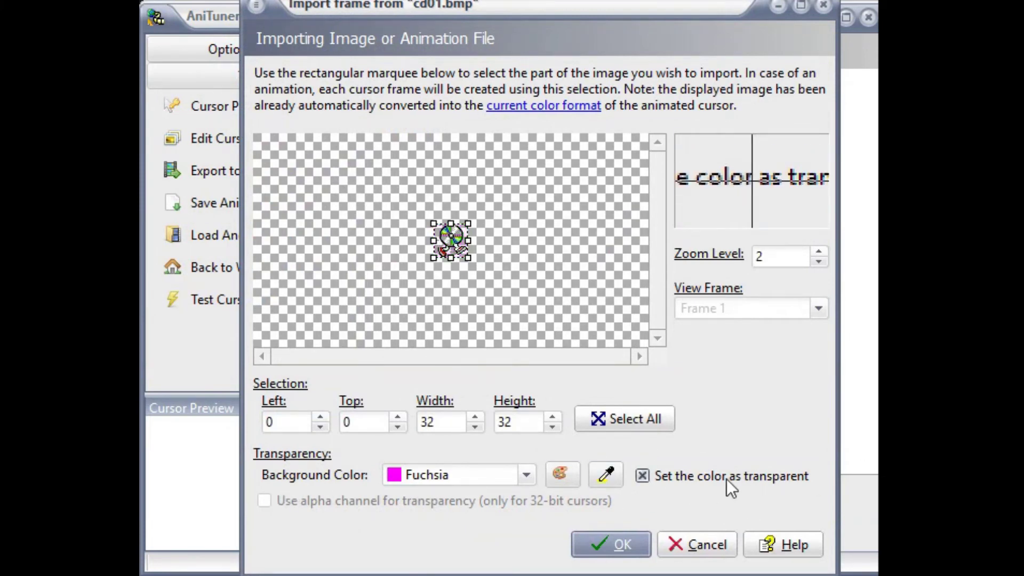
{"action": "left_click", "coordinate": [726, 478]}
{"action": "left_click", "coordinate": [726, 478]}
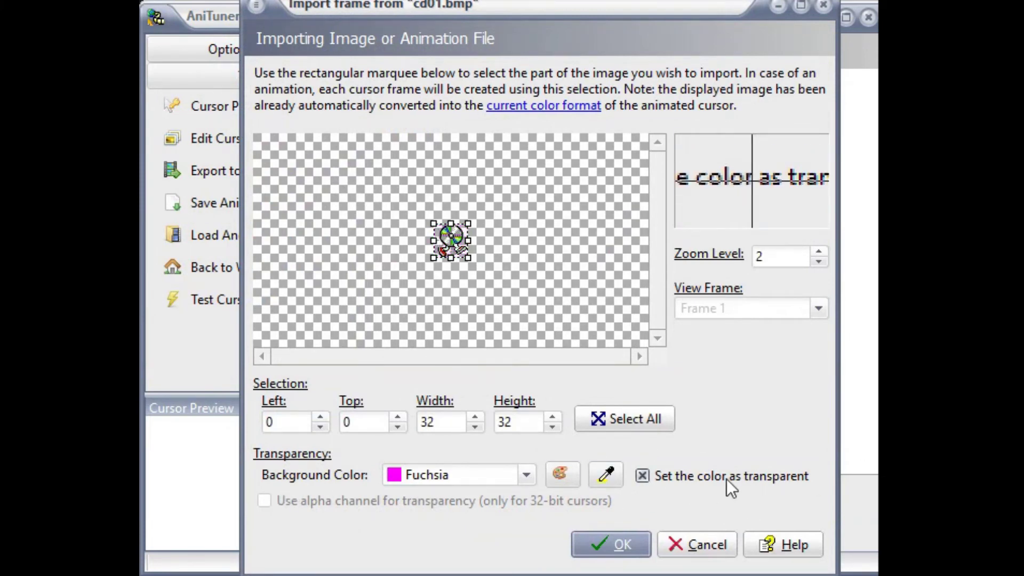
{"action": "left_click", "coordinate": [621, 547]}
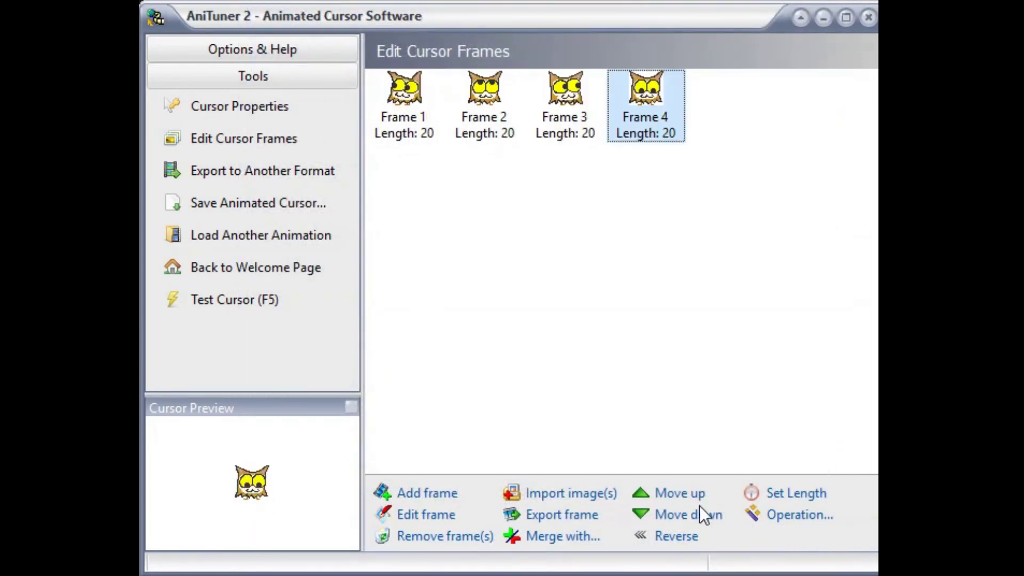
Move the last owl frame up through the frame sequence and back down to the end
{"action": "left_click", "coordinate": [701, 498]}
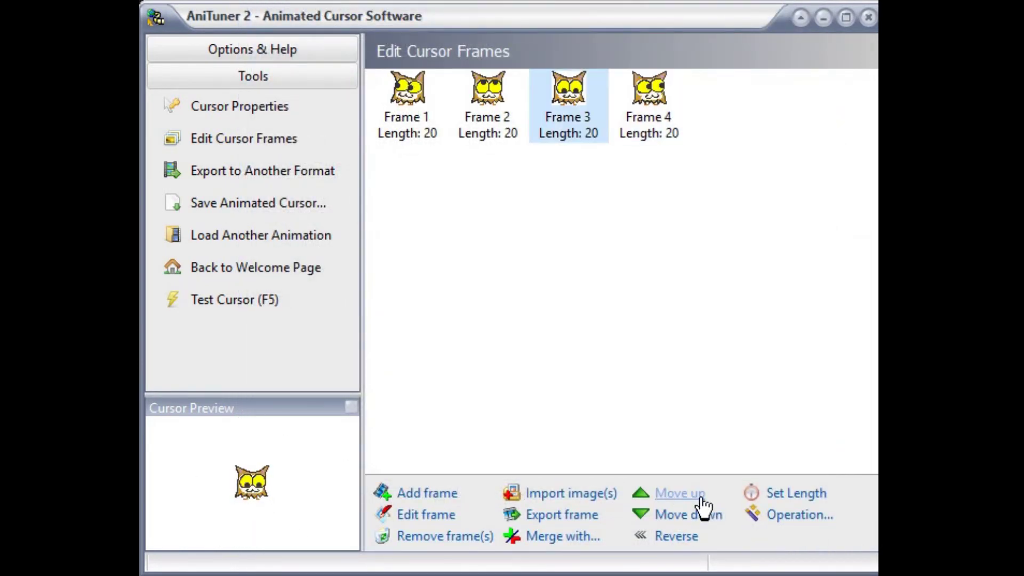
{"action": "left_click", "coordinate": [700, 502]}
{"action": "left_click", "coordinate": [701, 502]}
{"action": "left_click", "coordinate": [696, 518]}
{"action": "left_click", "coordinate": [696, 518]}
{"action": "left_click", "coordinate": [695, 519]}
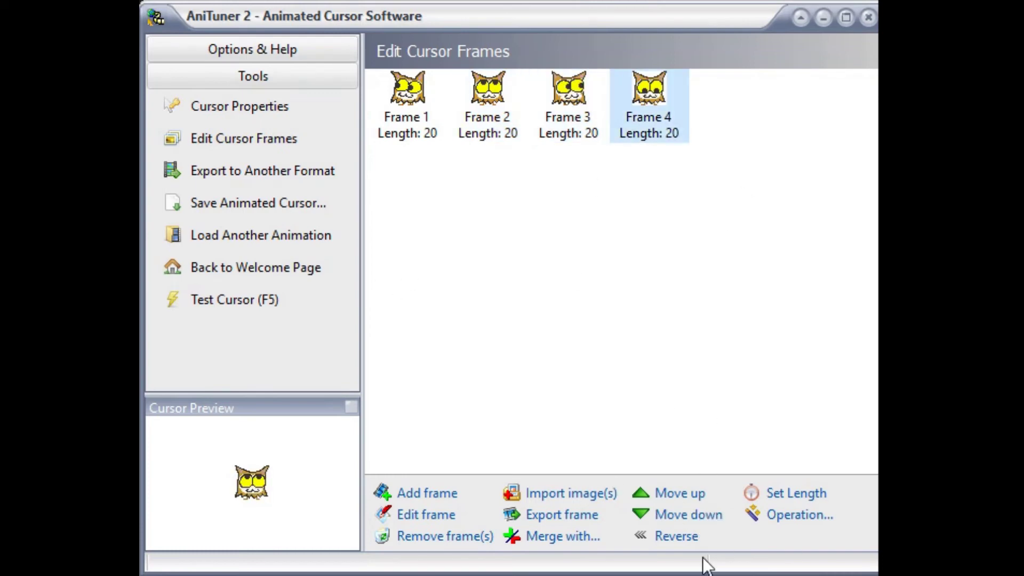
Set the frame length of the four-frame owl animation to 2 jiffies
{"action": "key", "text": "Home"}
{"action": "left_click", "coordinate": [773, 318]}
{"action": "left_click", "coordinate": [813, 496]}
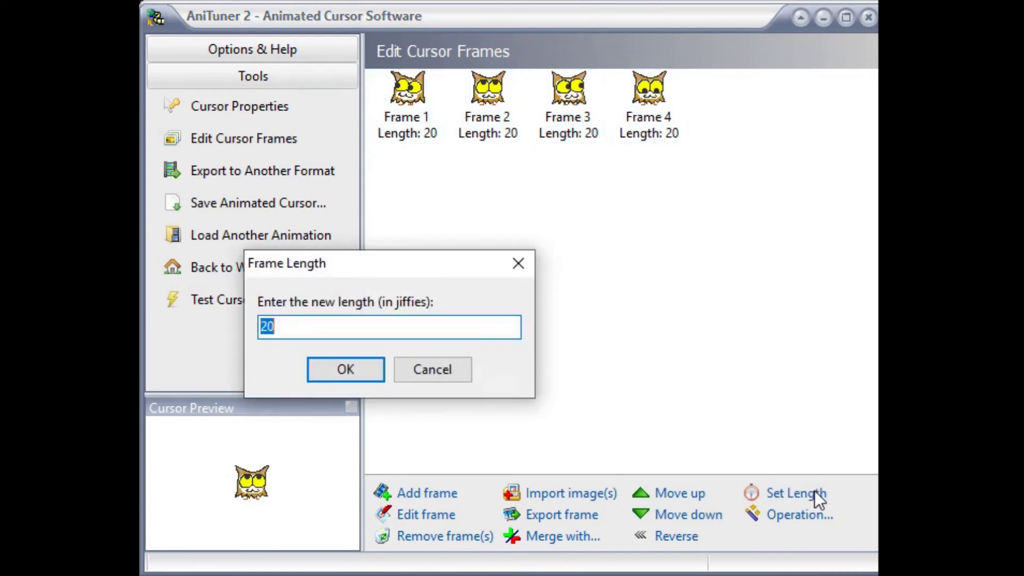
{"action": "type", "text": "2"}
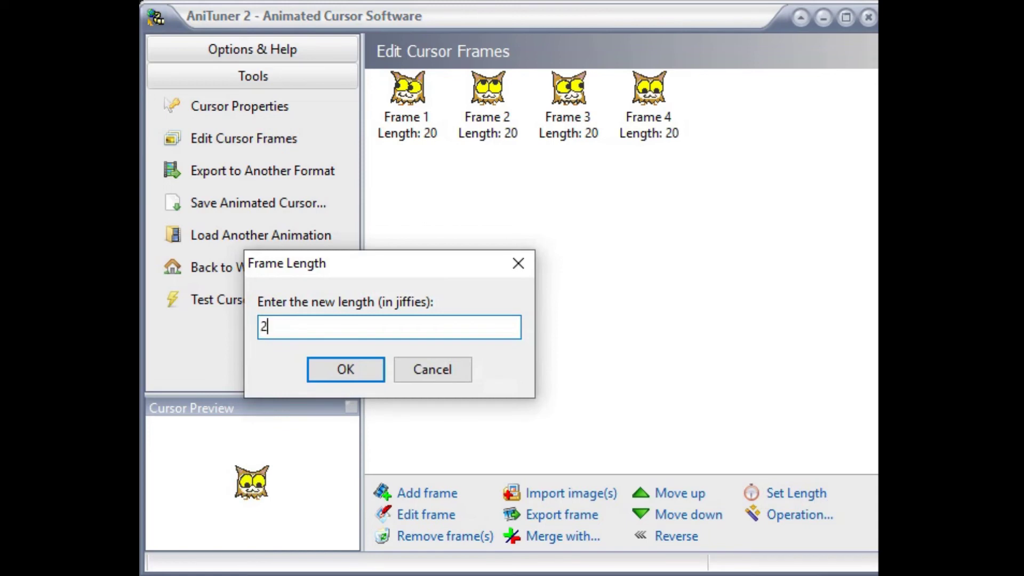
{"action": "left_click", "coordinate": [359, 375]}
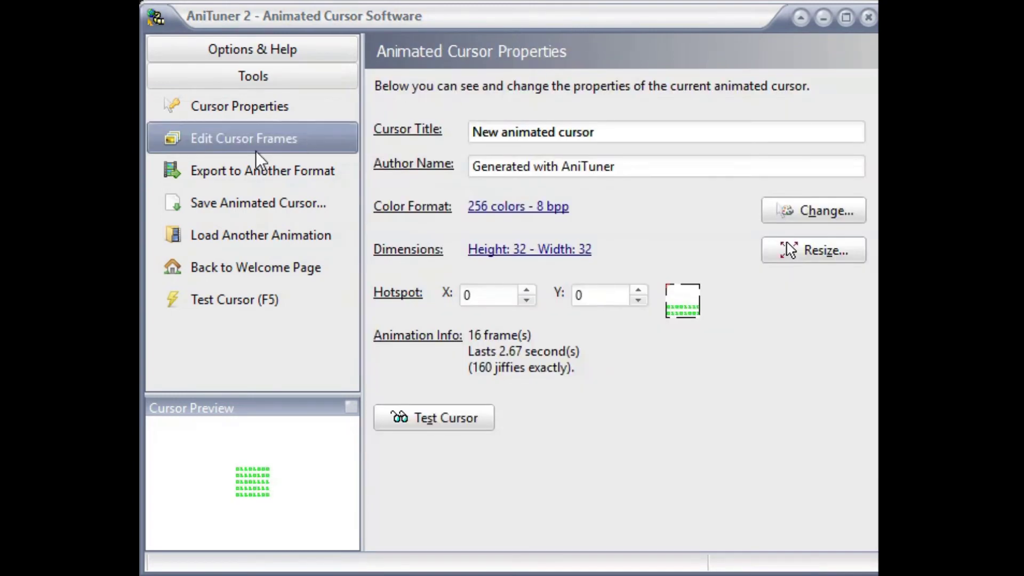
Display the frames of the 16-frame cursor, and examine the source images in Windows Photo Viewer one by one, starting from 01.png
{"action": "left_click", "coordinate": [256, 145]}
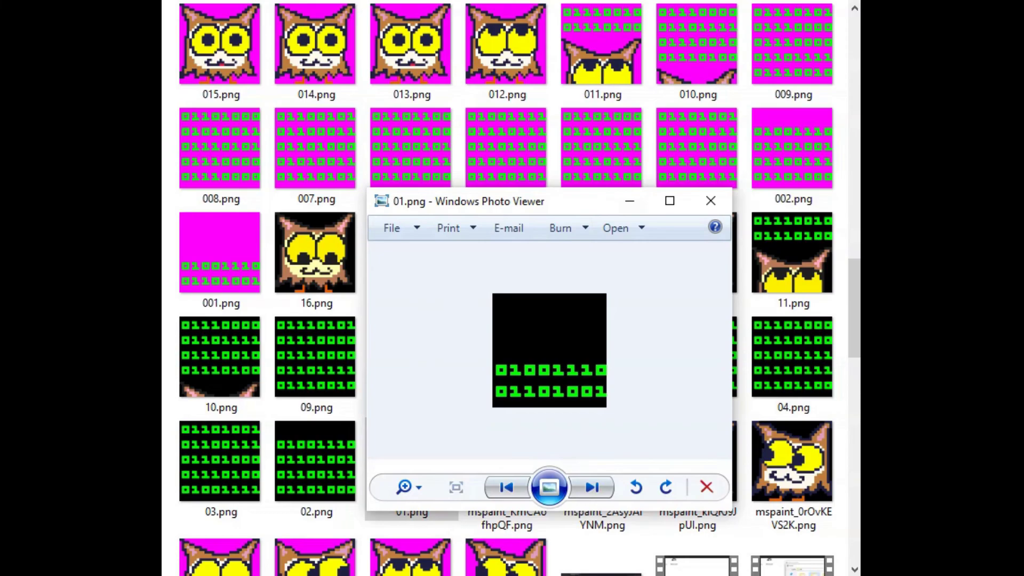
{"action": "key", "text": "Right"}
{"action": "key", "text": "Right"}
{"action": "key", "text": "Right"}
{"action": "key", "text": "Right"}
{"action": "key", "text": "Right"}
{"action": "key", "text": "Right"}
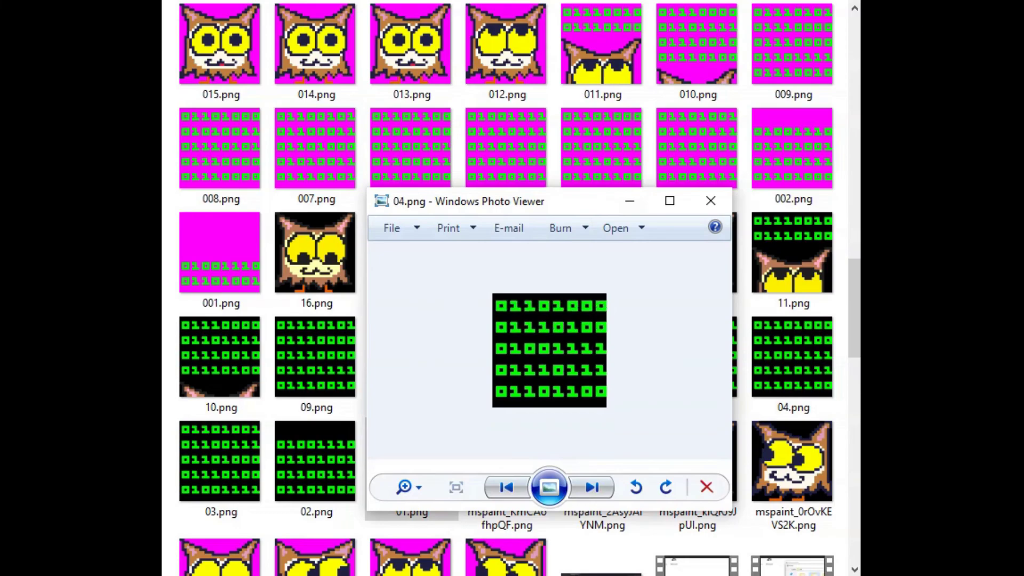
{"action": "key", "text": "Right"}
{"action": "key", "text": "Right"}
{"action": "key", "text": "Right"}
{"action": "key", "text": "Right"}
{"action": "key", "text": "Right"}
{"action": "key", "text": "Right"}
{"action": "key", "text": "Right"}
{"action": "key", "text": "Right"}
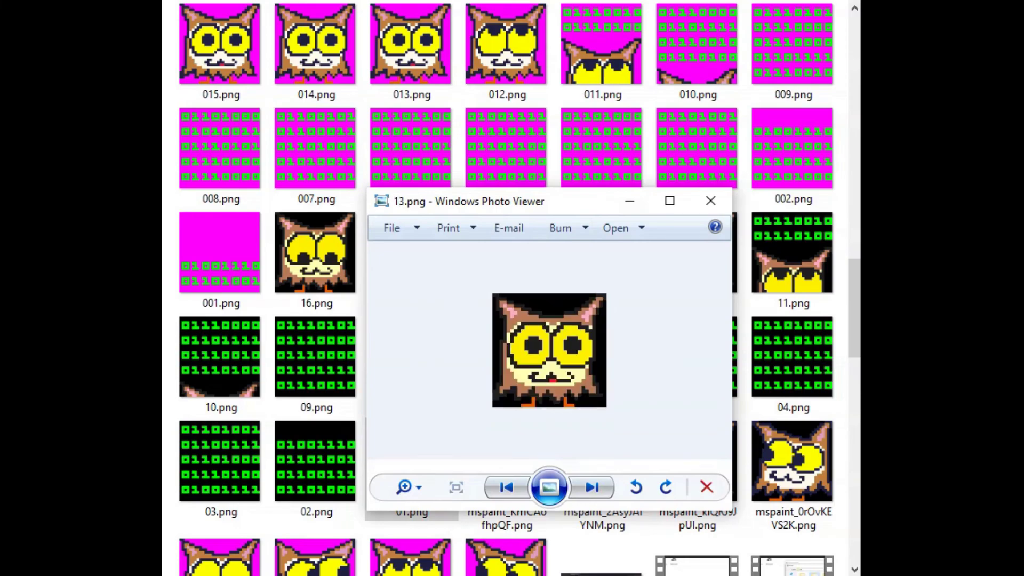
{"action": "key", "text": "Right"}
{"action": "key", "text": "Right"}
{"action": "key", "text": "Right"}
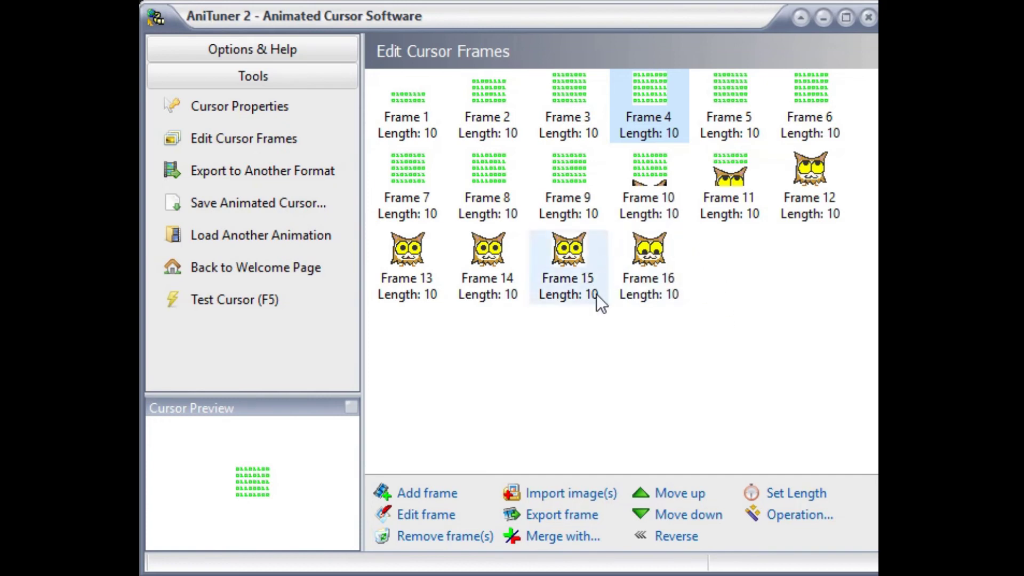
Back in AniTuner, open the frame length setting for Frame 4 and cancel it
{"action": "left_click", "coordinate": [787, 492]}
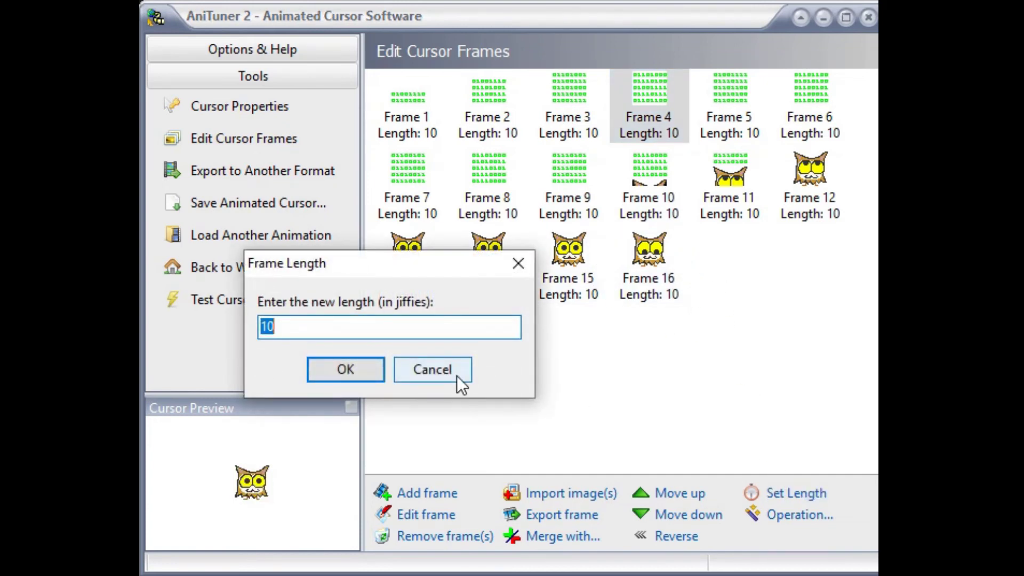
{"action": "left_click", "coordinate": [437, 376]}
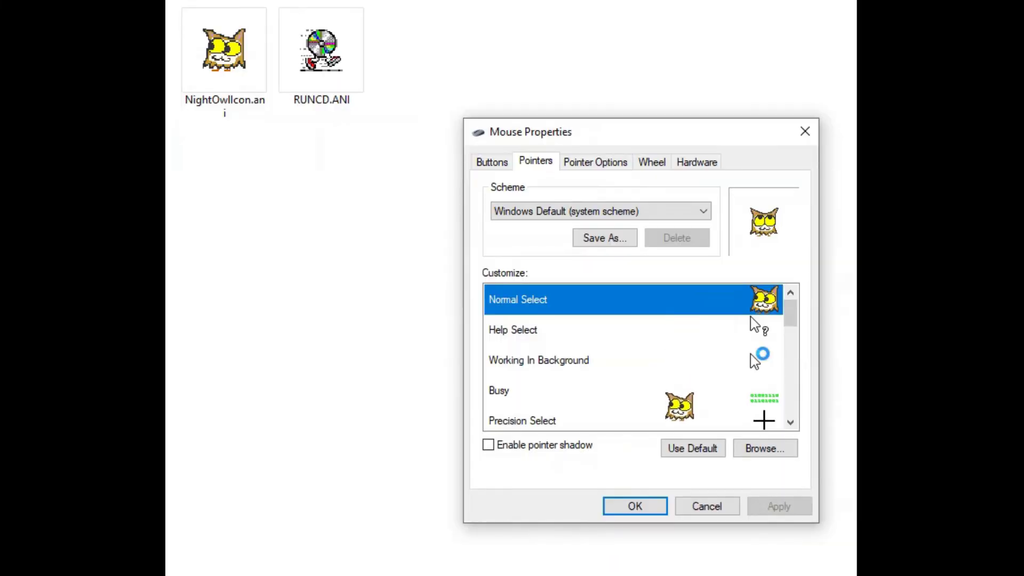
In the Mouse Properties pointer settings, change the cursor scheme to (None)
{"action": "left_click", "coordinate": [674, 397]}
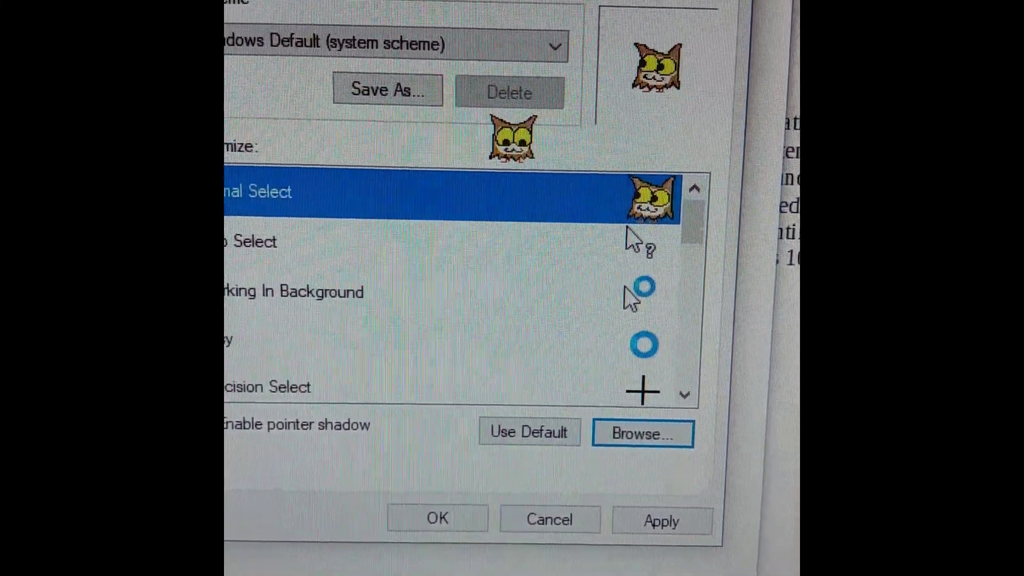
{"action": "left_click", "coordinate": [480, 56]}
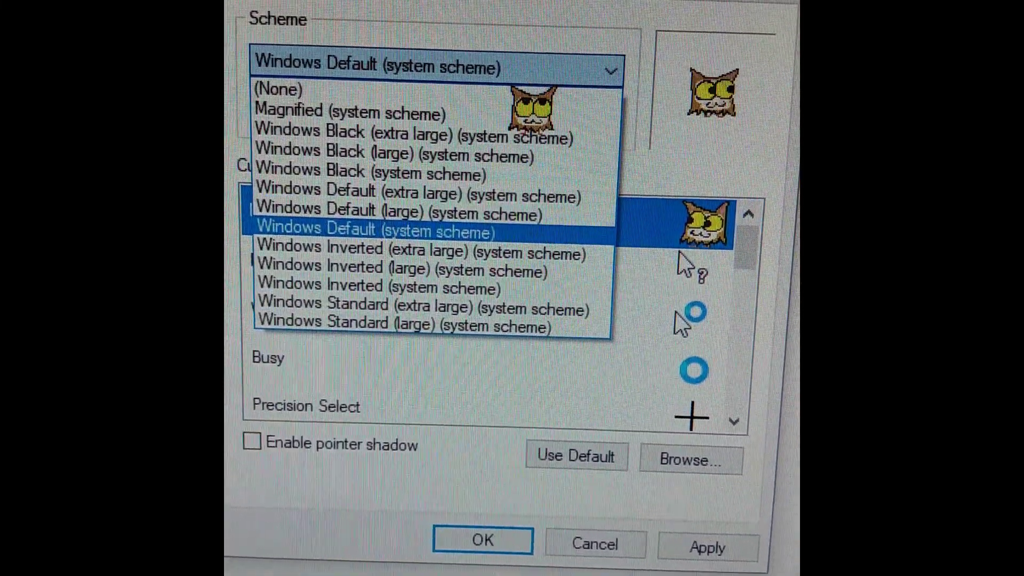
{"action": "left_click", "coordinate": [520, 82]}
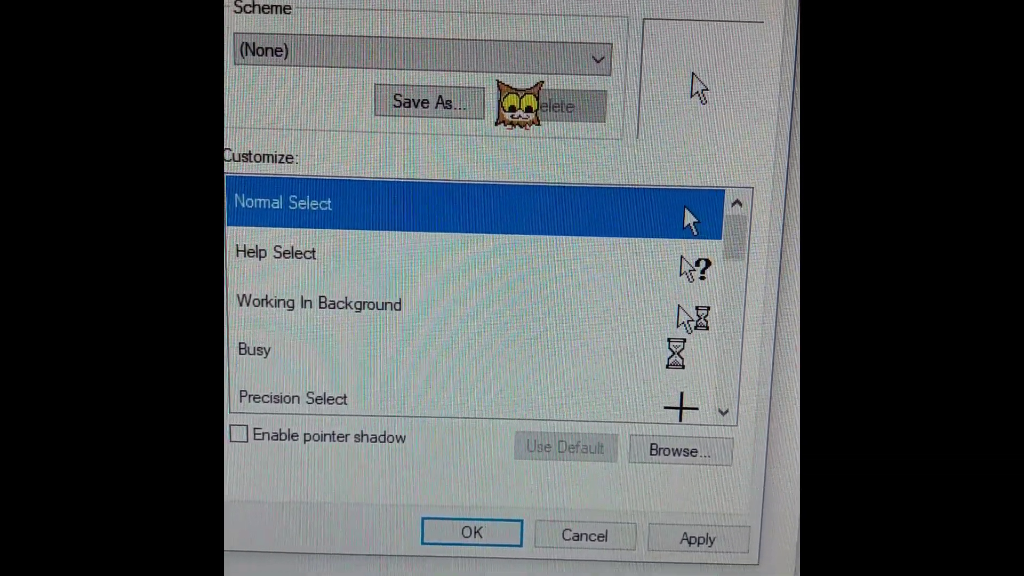